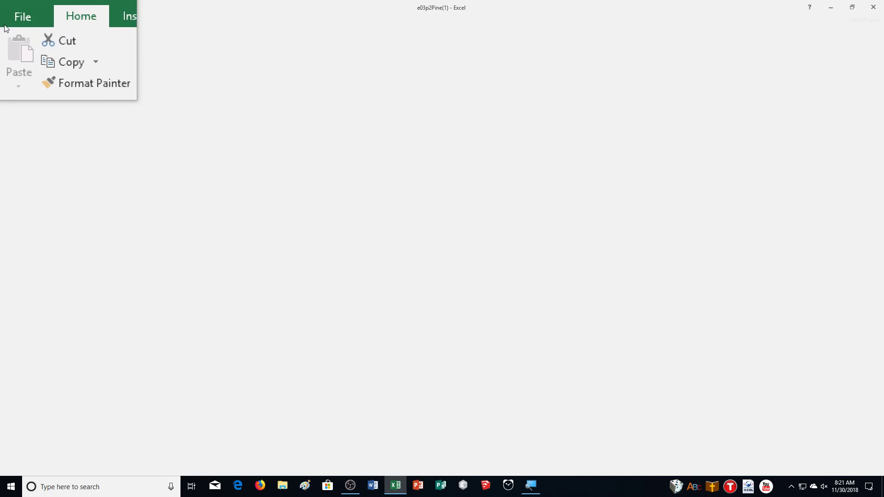
Start saving a copy of the workbook and choose the CA Demonstration folder in Documents as its location
click(6, 28)
click(22, 117)
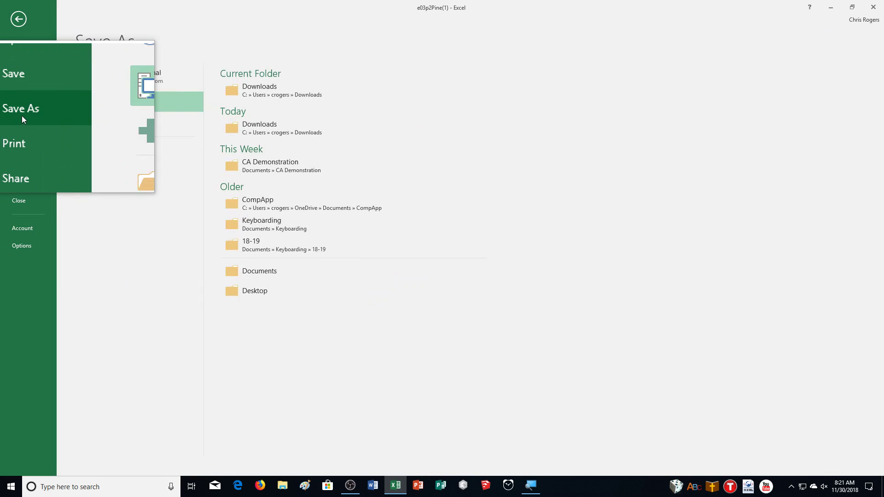
click(140, 157)
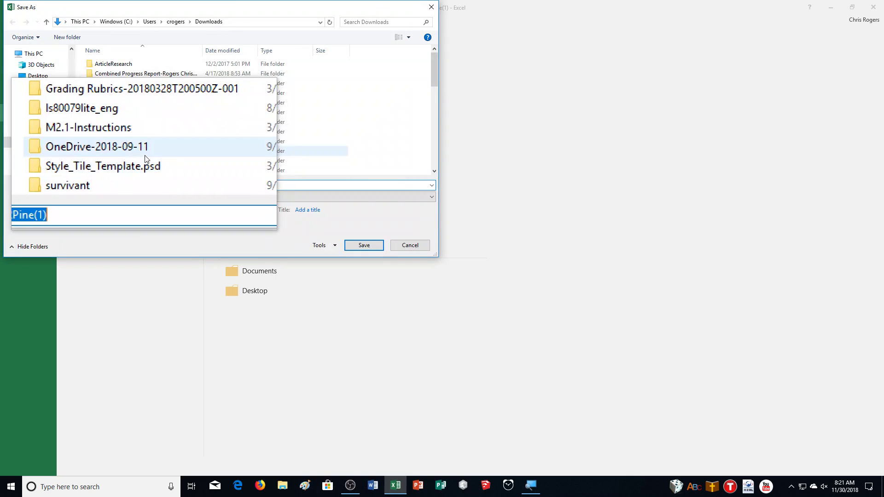
click(54, 88)
double_click(140, 84)
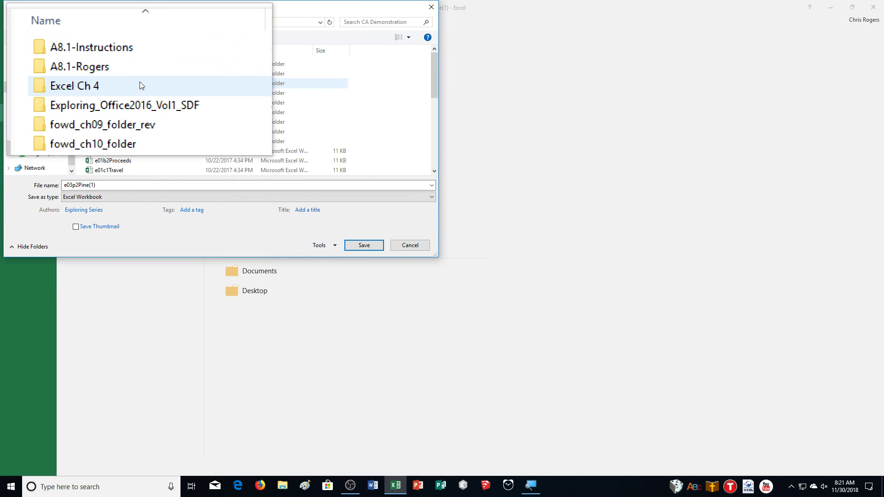
Replace the "(1)" ending of the file name with an underscore and the author's name, and save the workbook
click(107, 185)
click(107, 185)
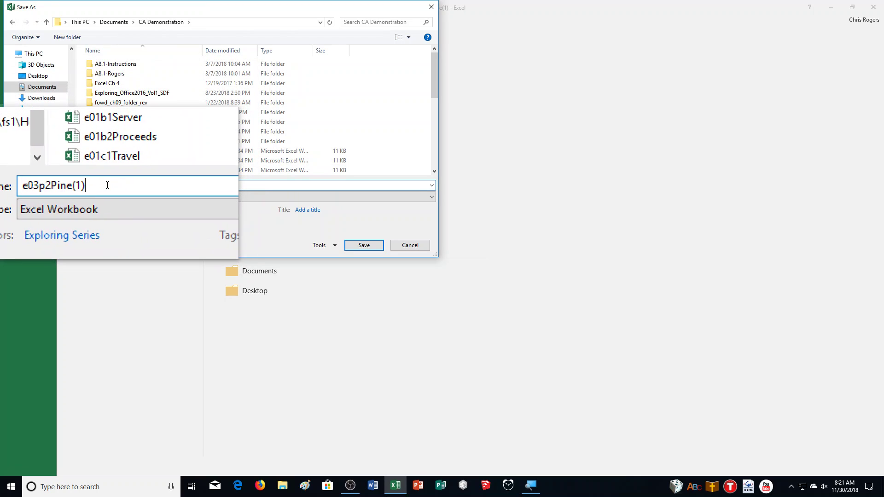
key(BackSpace)
key(BackSpace)
key(BackSpace)
text(_RogersMister)
key(Return)
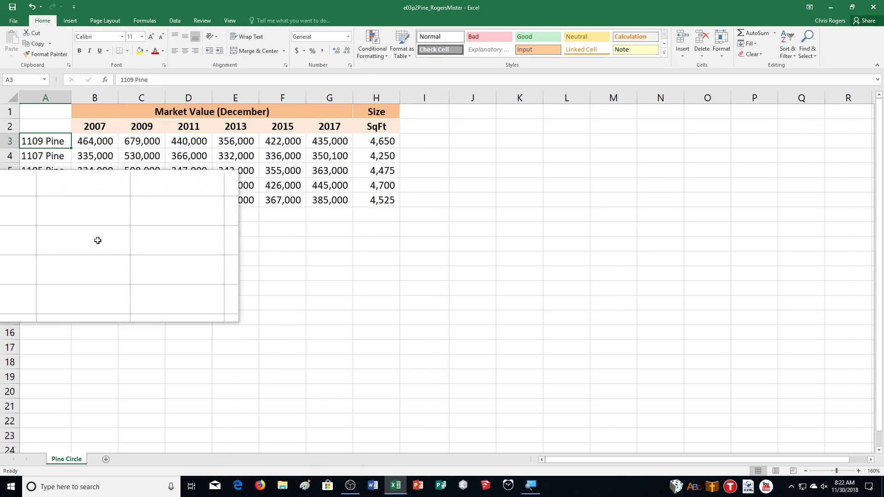
Insert a line chart of the house market values from the range A2:G7
drag(53, 128, 310, 199)
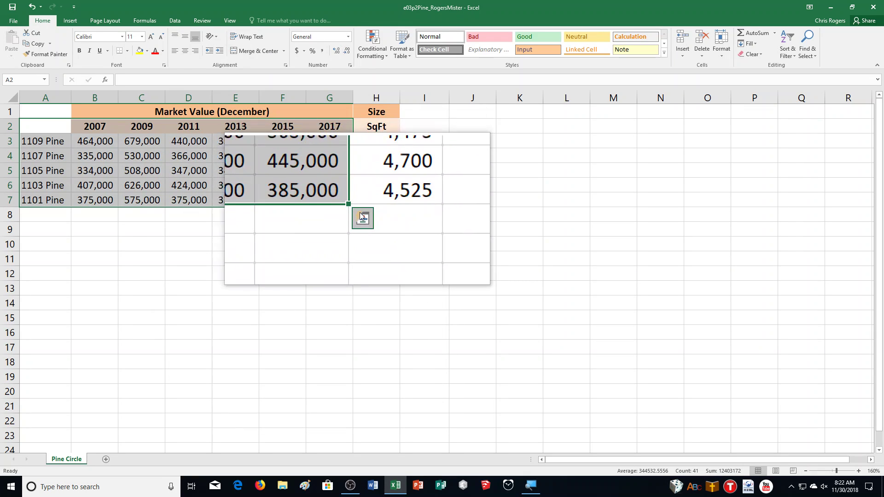
click(361, 219)
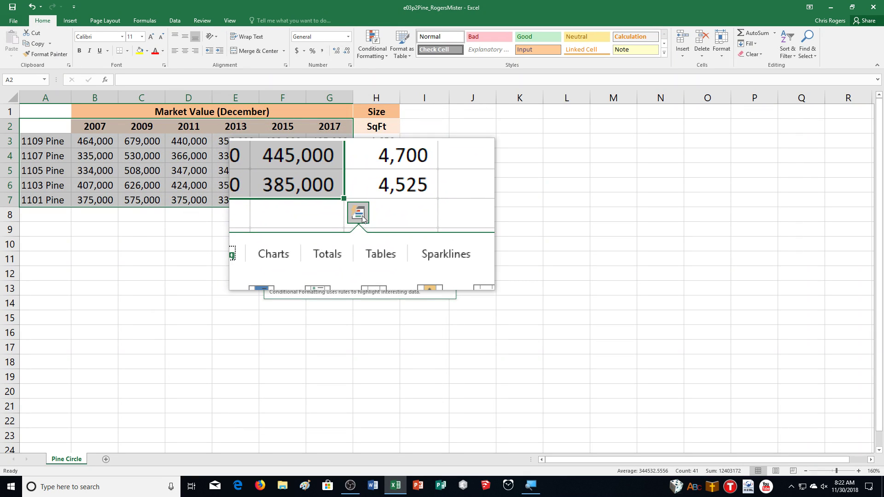
click(318, 237)
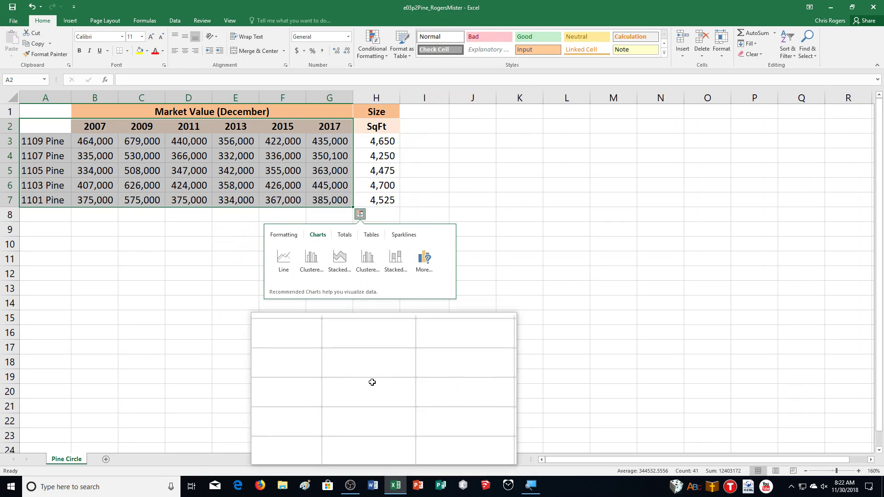
click(286, 257)
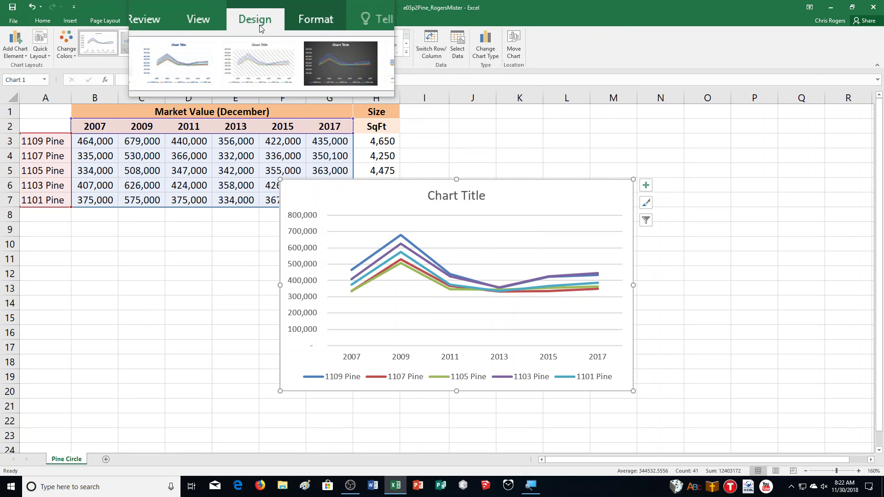
Move the line chart to a new chart sheet named Line
click(516, 53)
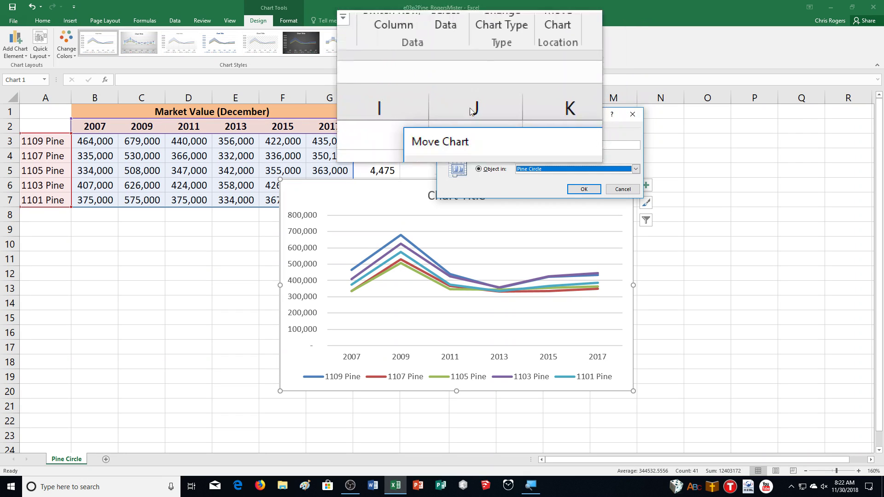
click(482, 147)
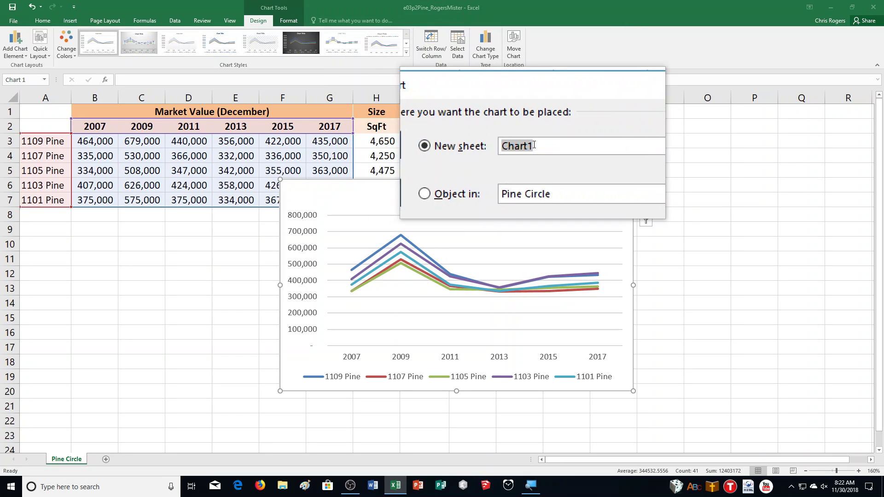
text(Line)
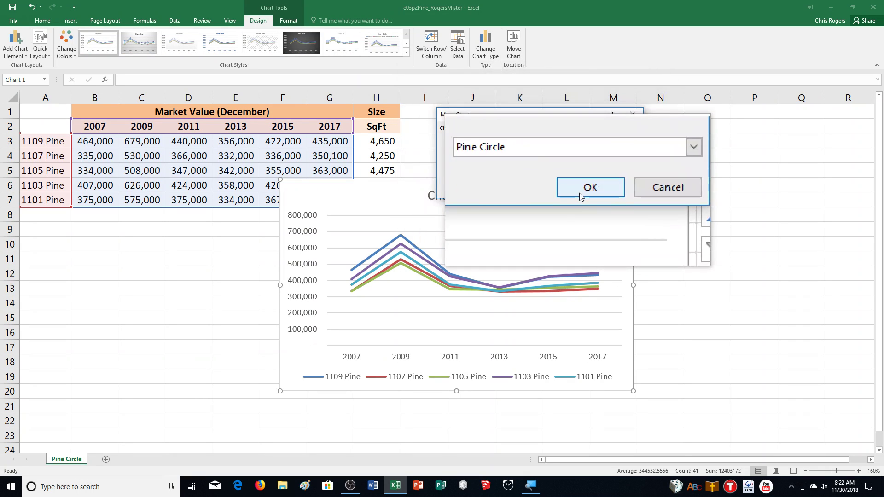
click(589, 190)
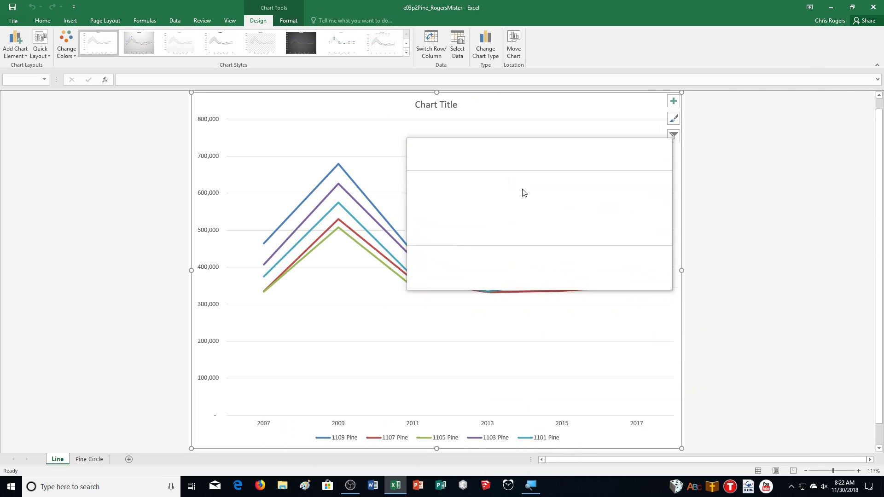
Change the chart title to "Market Value of Pine Circle House"
click(442, 105)
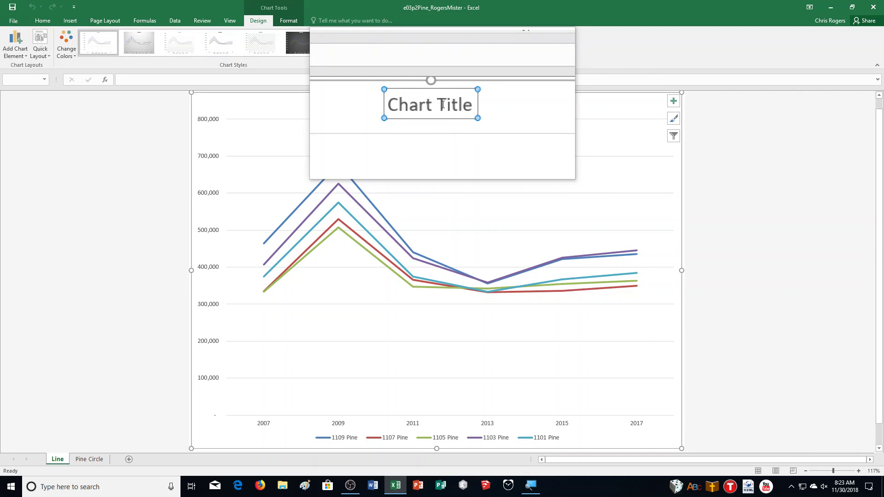
text(Market)
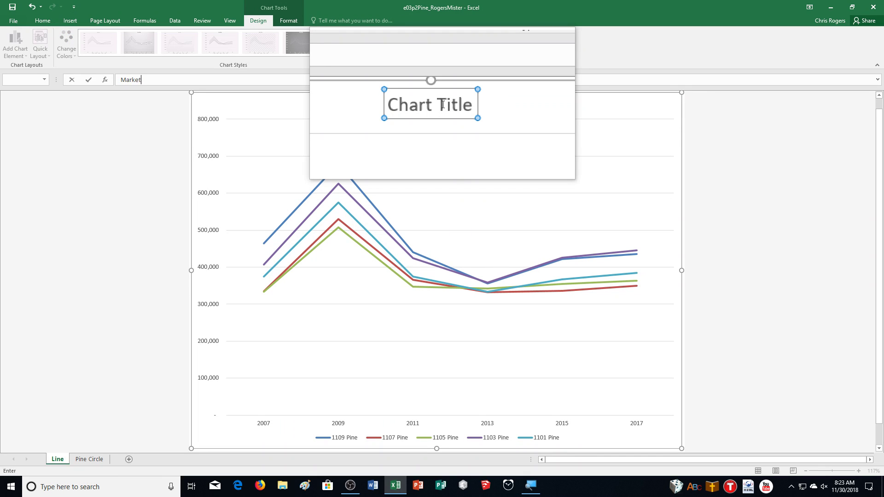
text( Value of Pine Circle House)
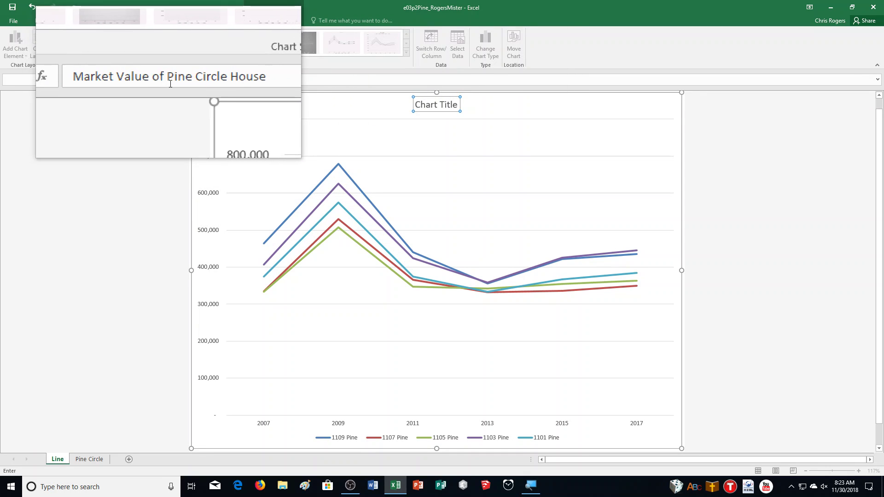
key(Return)
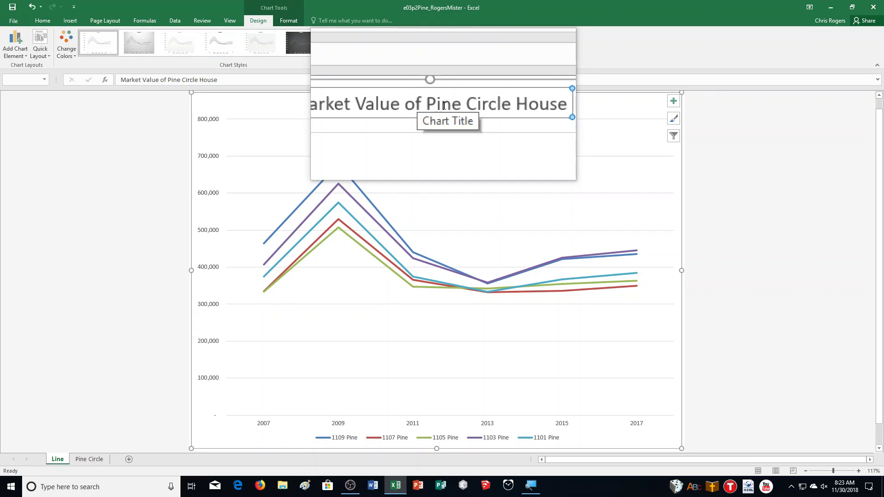
Make the chart title bold and increase its font size to 20
click(673, 100)
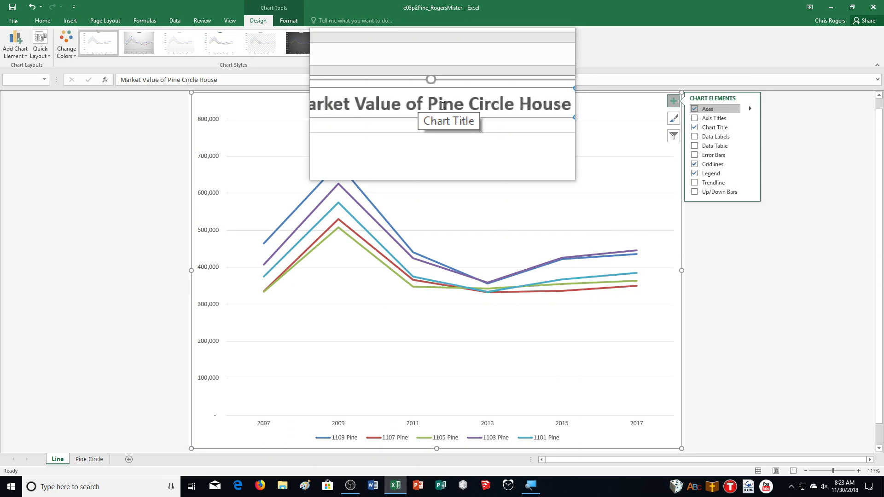
click(49, 20)
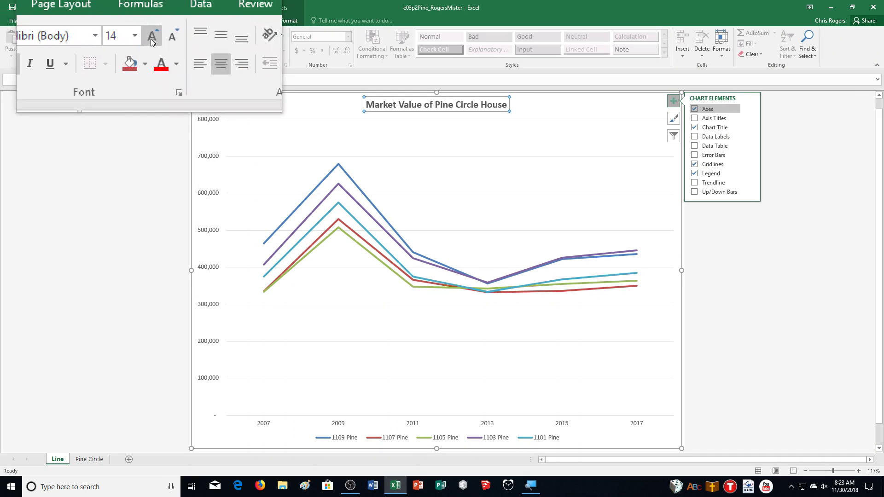
click(151, 38)
click(150, 38)
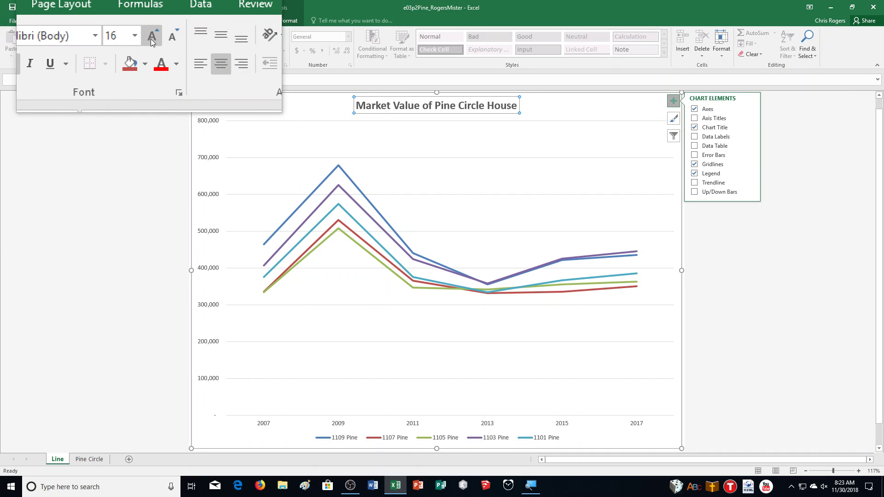
click(150, 39)
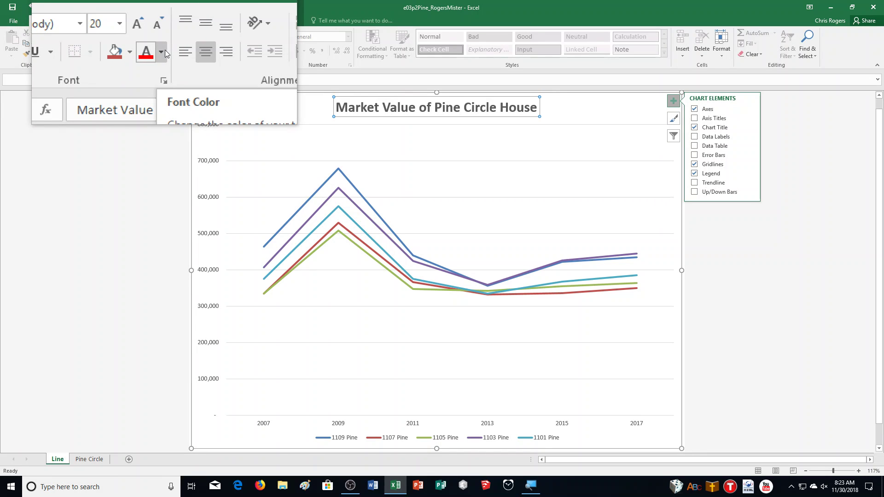
Set the chart title's font color to the darker olive green theme color
click(165, 49)
click(165, 50)
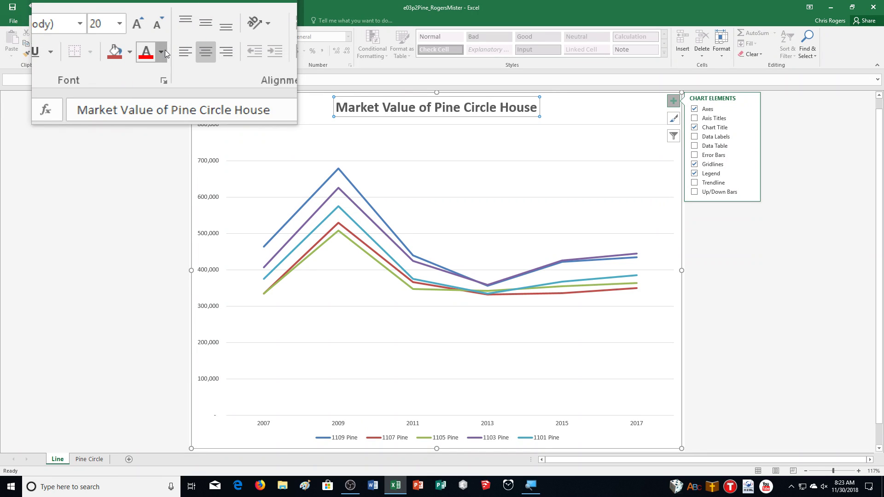
click(163, 54)
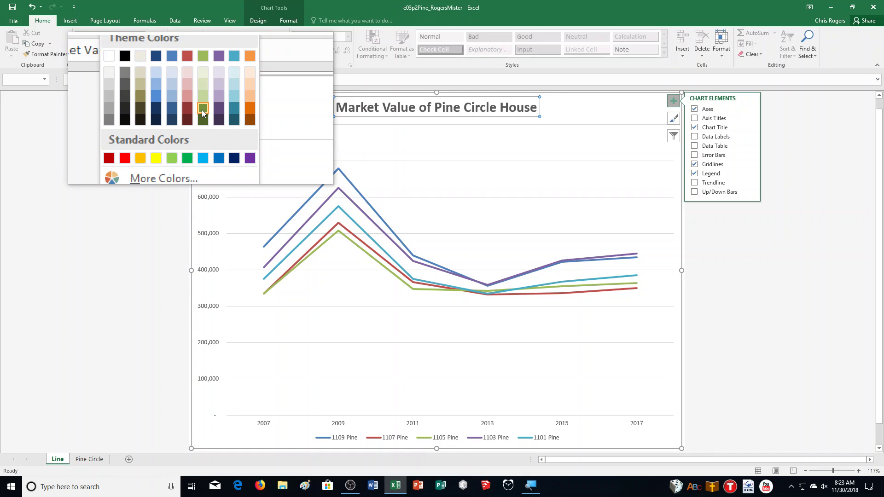
click(203, 109)
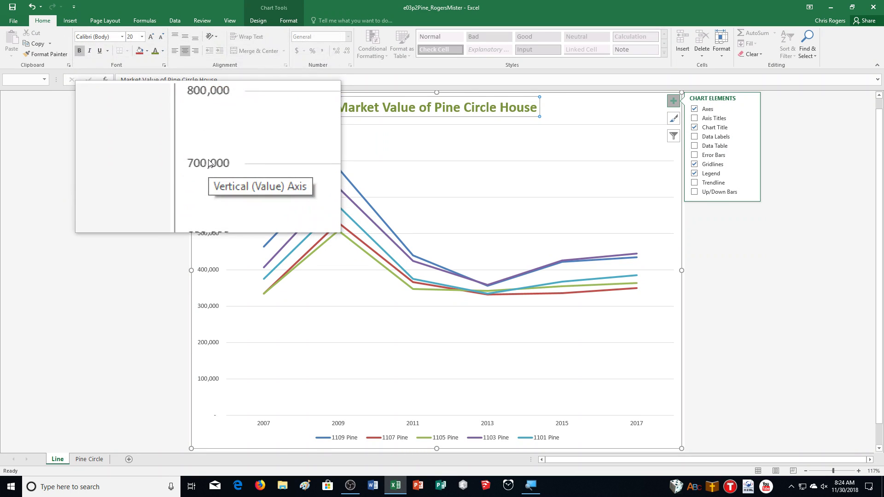
Format the vertical axis labels with font size 12 and the same olive green font color as the title
click(209, 163)
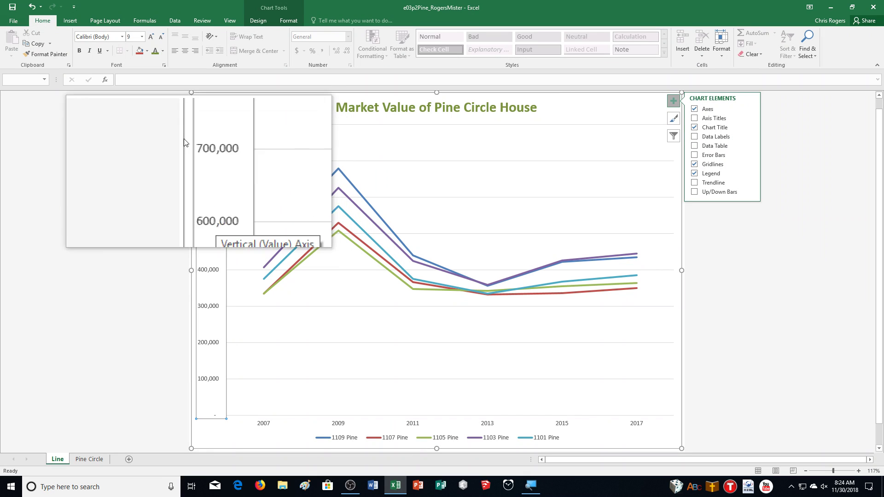
click(151, 39)
click(150, 39)
click(151, 39)
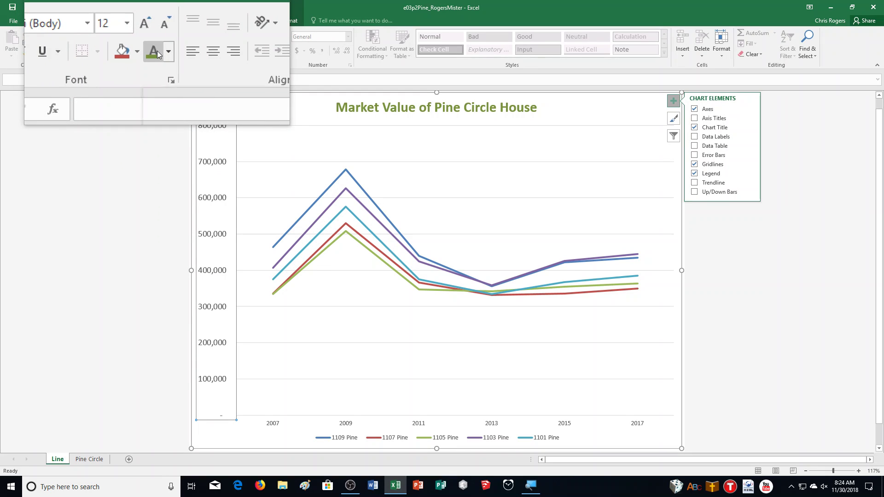
click(154, 52)
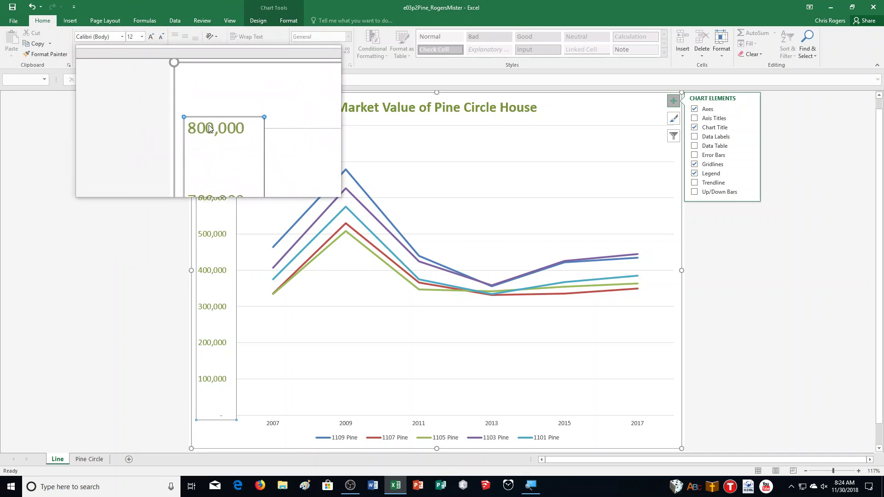
Set the vertical axis minimum bound to 300000 in the axis formatting options
double_click(209, 129)
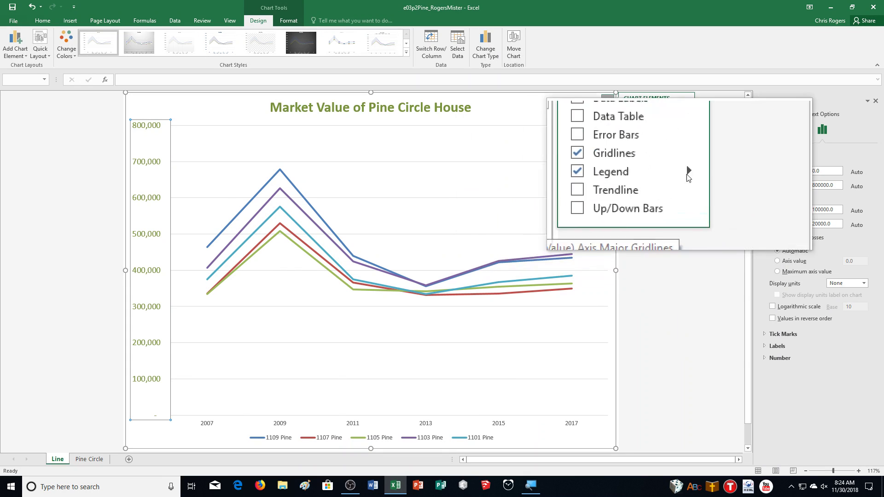
click(823, 172)
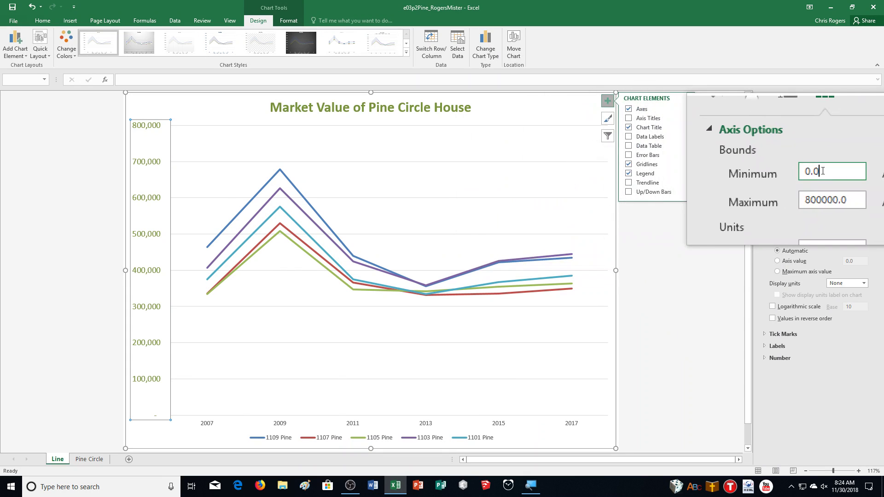
key(BackSpace)
key(BackSpace)
key(BackSpace)
text(300000)
key(Return)
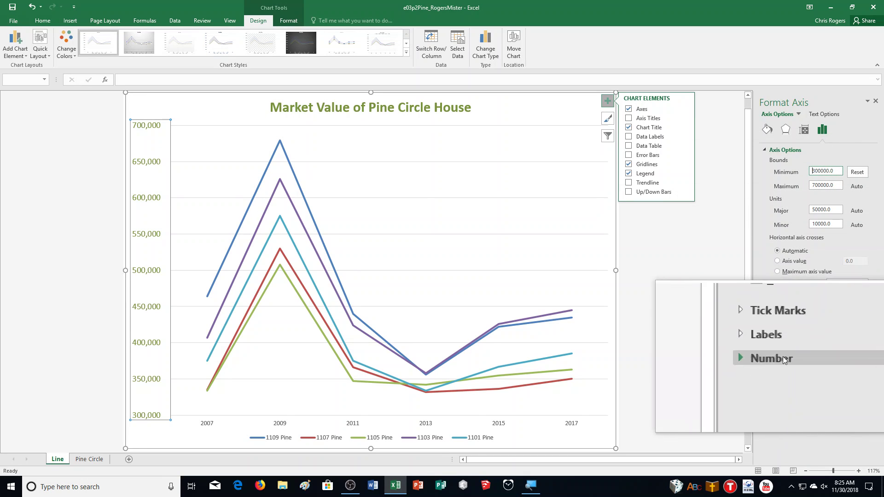
Apply the Currency number format to the vertical axis and close its formatting options
click(764, 358)
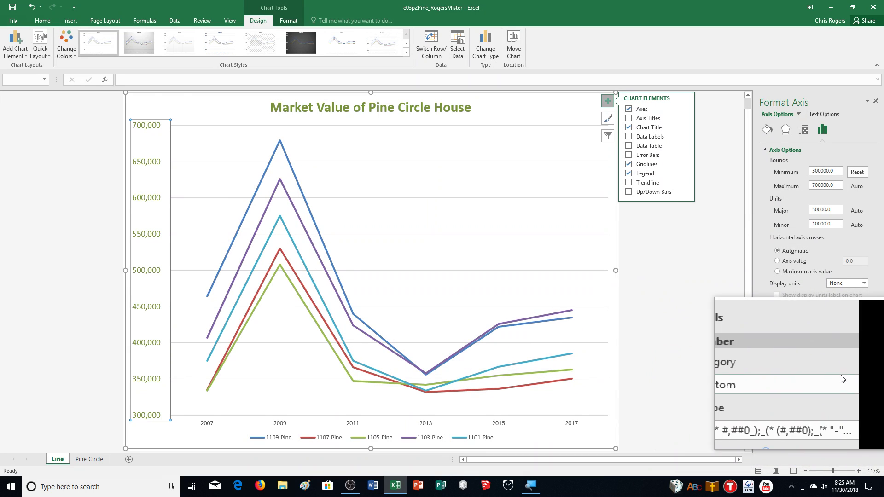
click(803, 382)
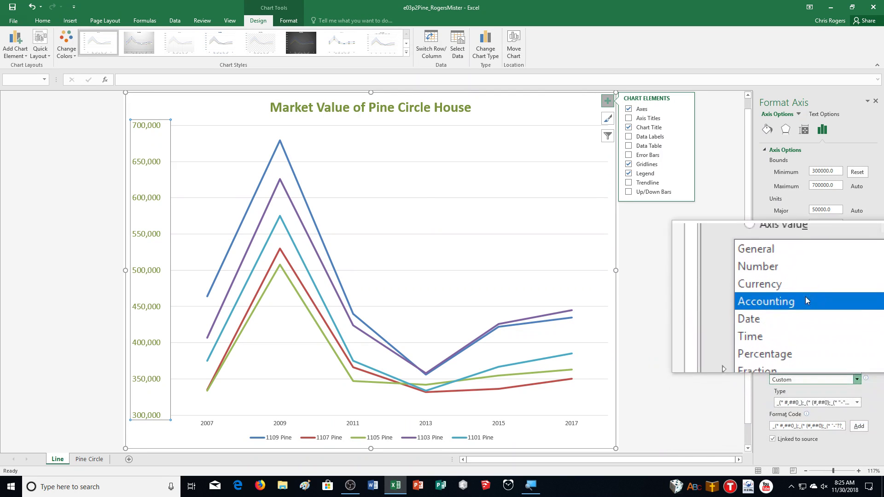
click(802, 296)
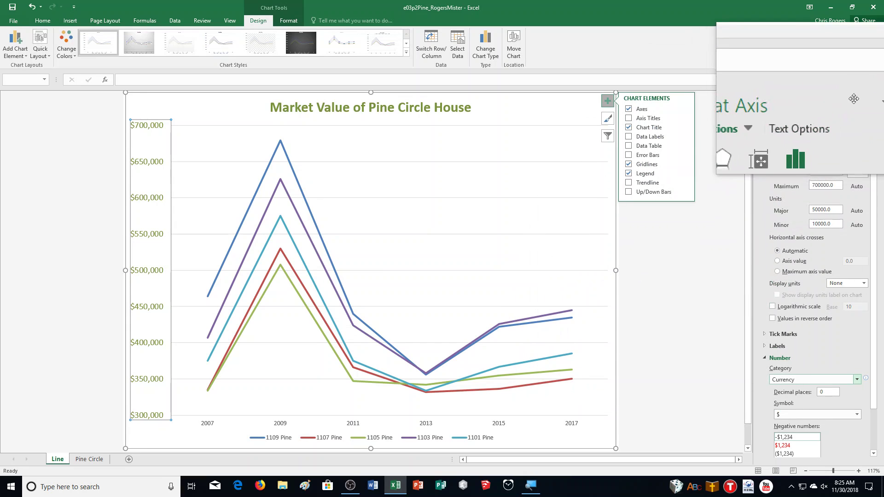
click(876, 102)
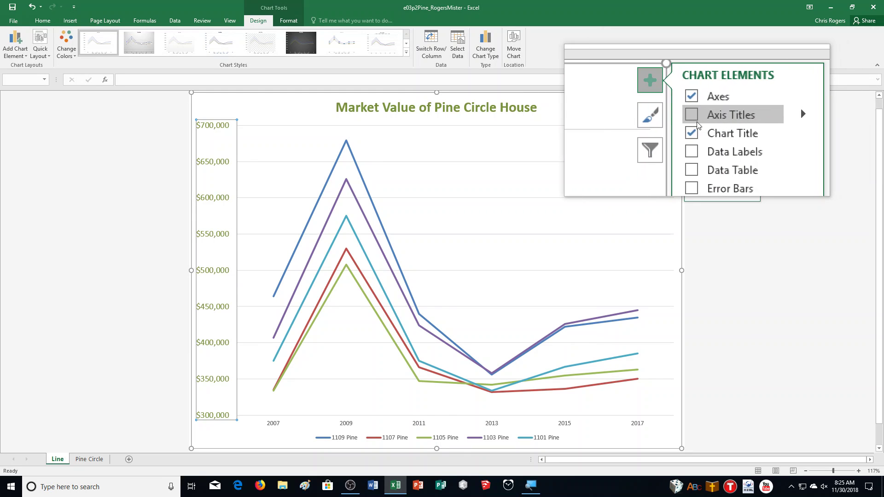
Add only a primary vertical axis title to the line chart, without a horizontal axis title
click(696, 110)
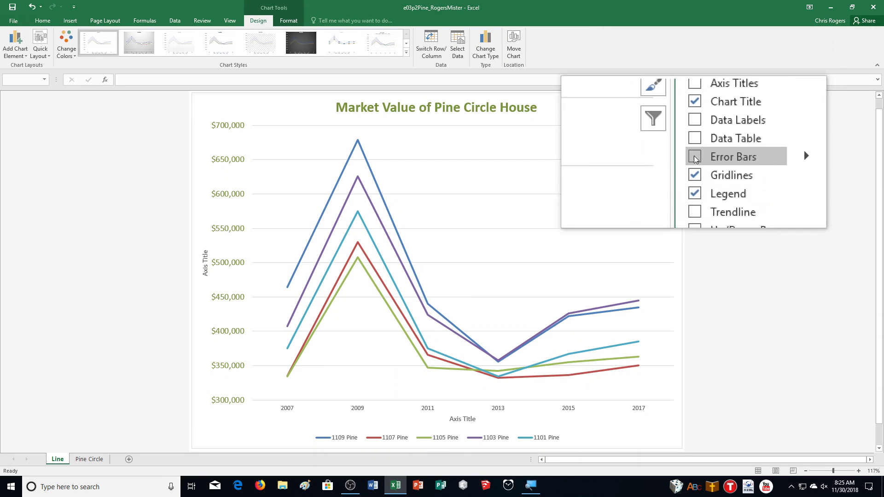
click(695, 194)
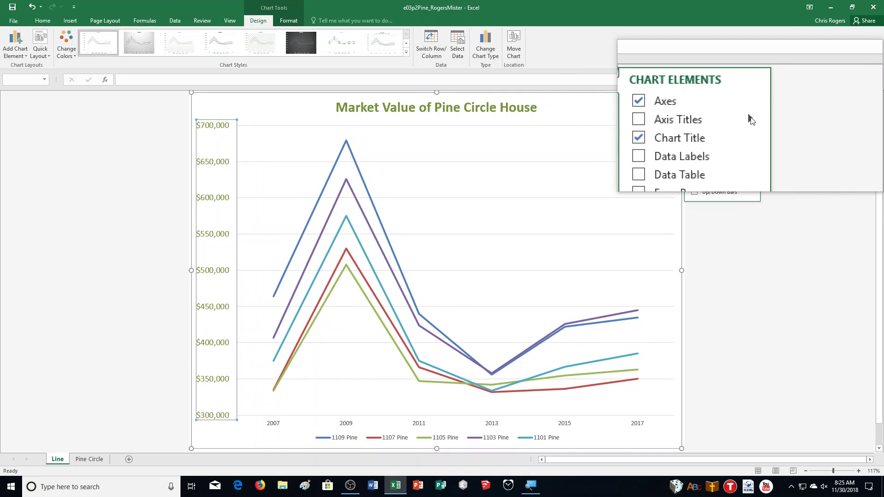
click(750, 119)
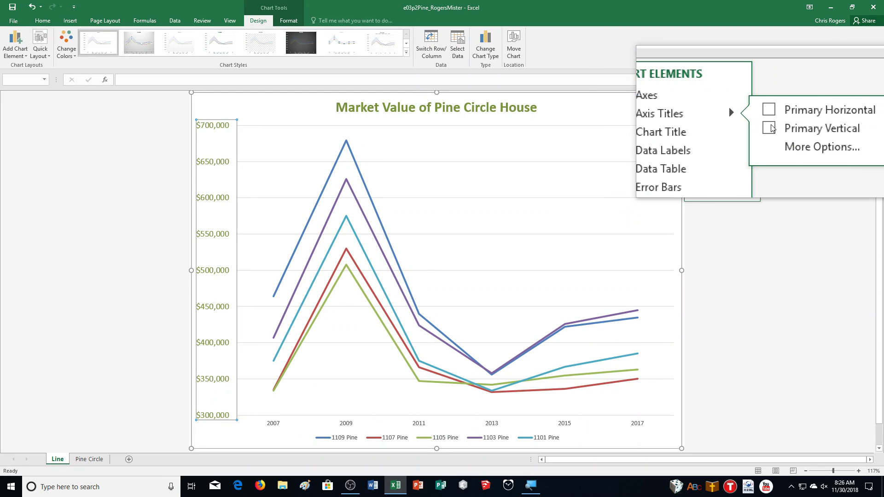
click(766, 126)
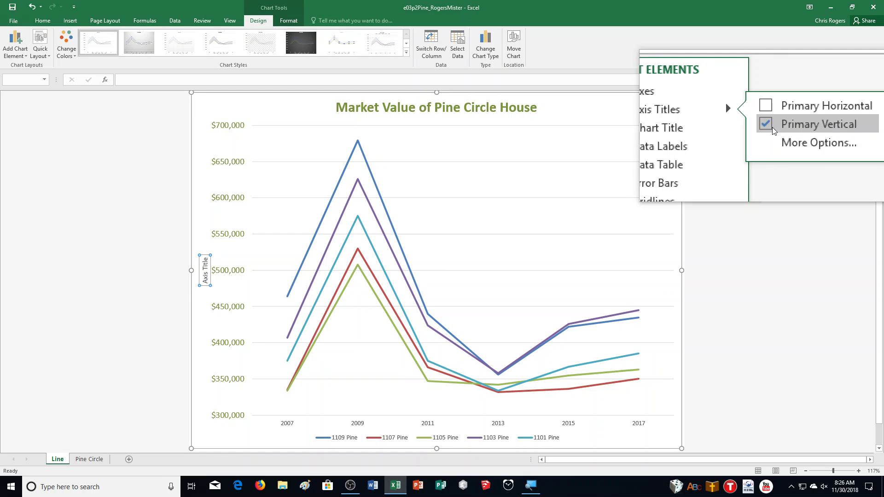
click(205, 279)
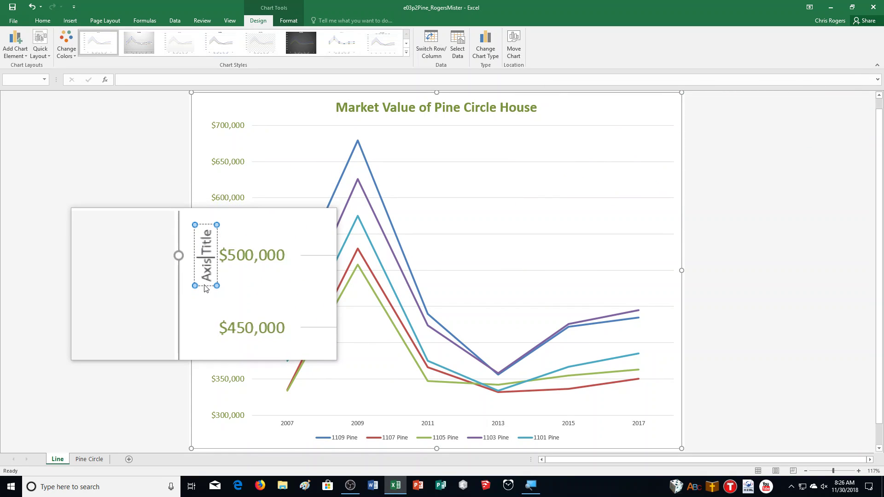
key(Escape)
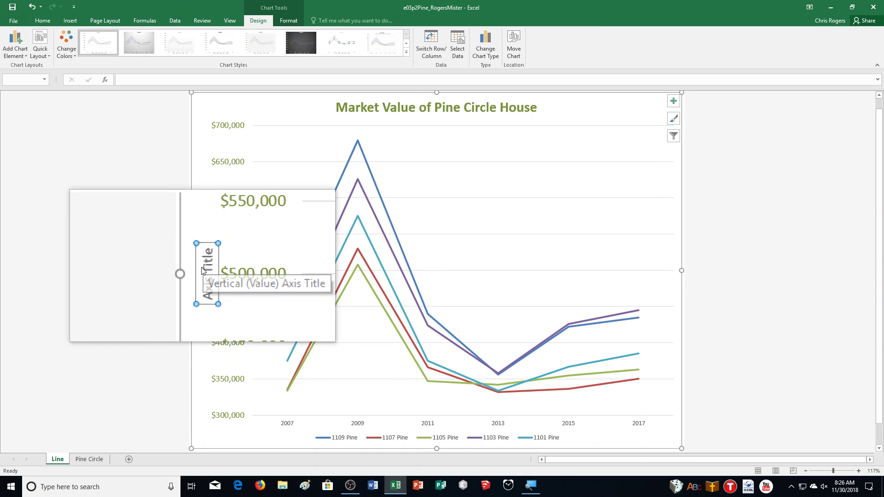
text(Primary Mino)
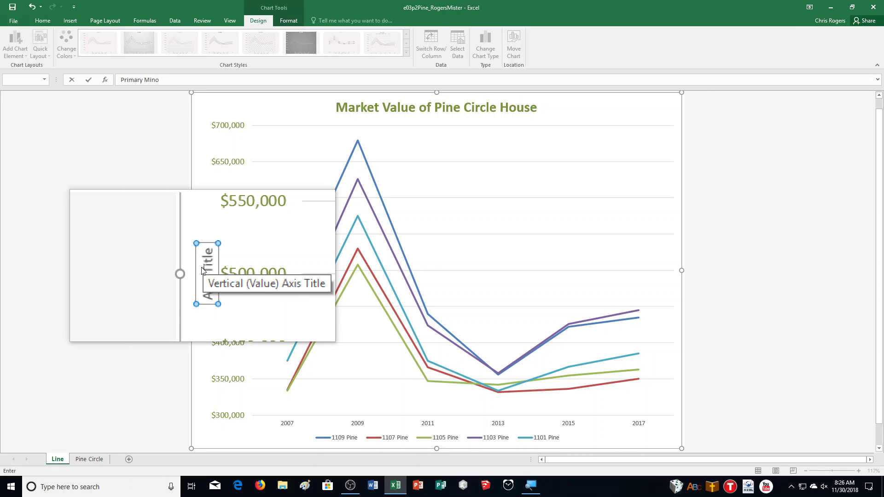
key(BackSpace)
key(BackSpace)
key(BackSpace)
key(BackSpace)
key(BackSpace)
key(BackSpace)
key(BackSpace)
key(BackSpace)
key(BackSpace)
key(BackSpace)
key(BackSpace)
Set the vertical axis title text to "December Market Values"
text(December Market Values)
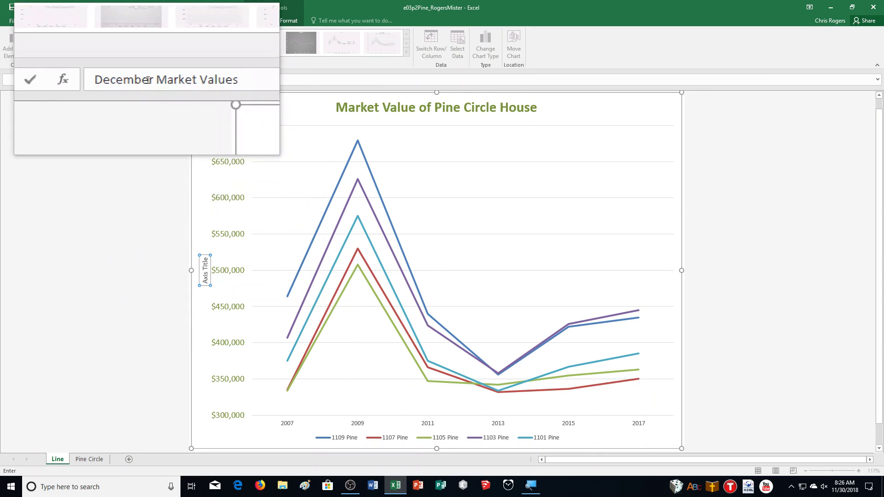
key(Return)
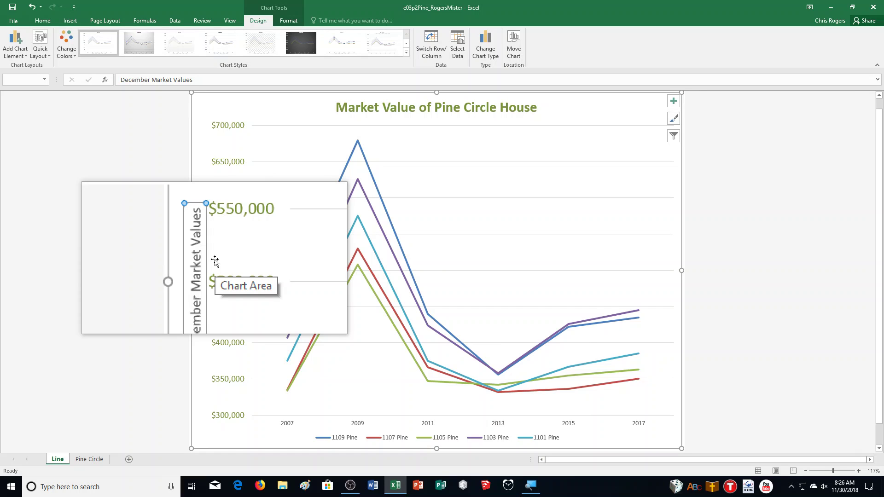
Add primary minor horizontal gridlines to the line chart
click(674, 106)
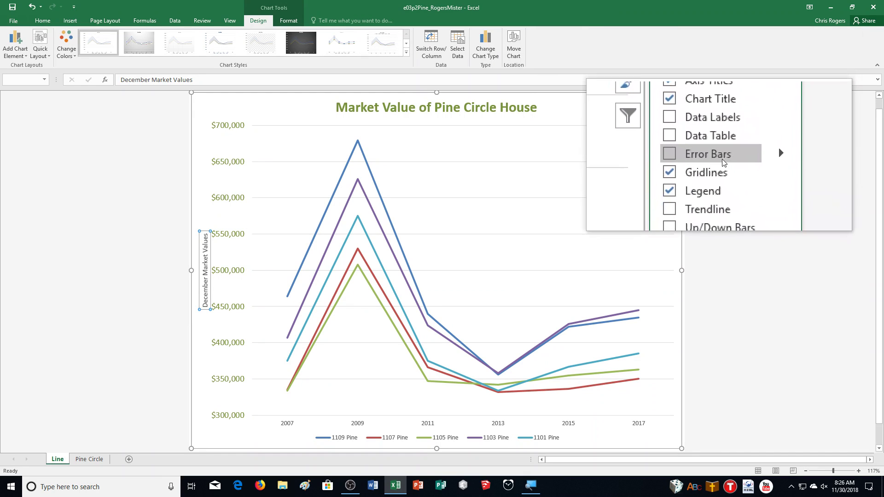
click(750, 164)
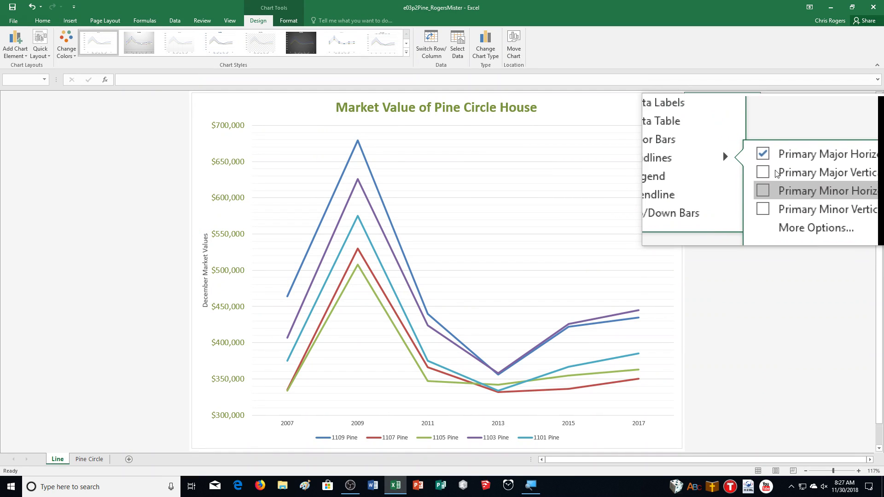
click(770, 183)
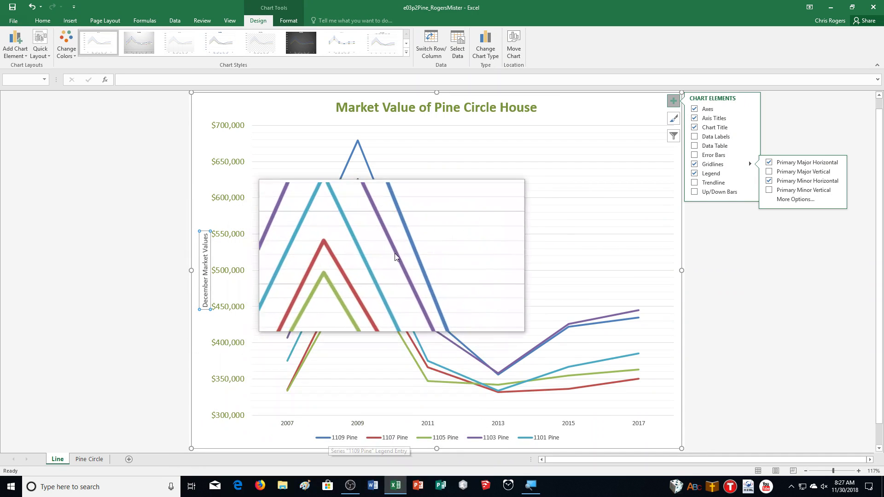
Add data labels to the 1109 Pine series only
click(403, 249)
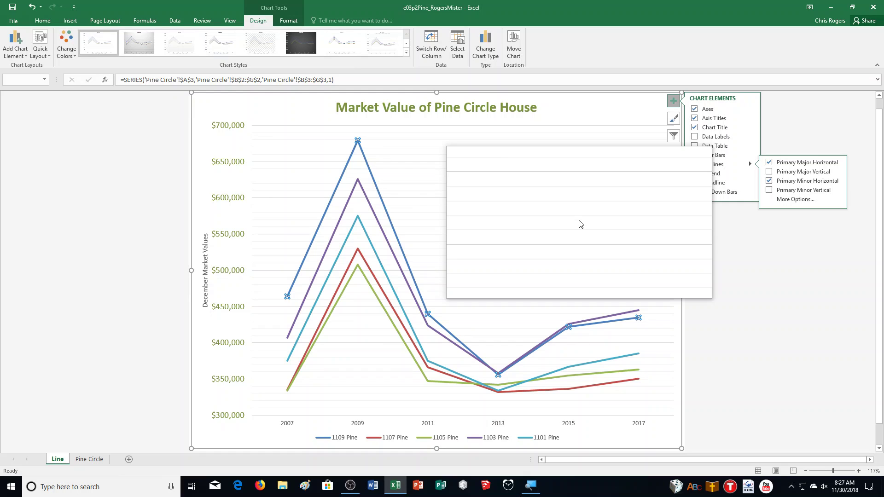
drag(579, 224, 523, 183)
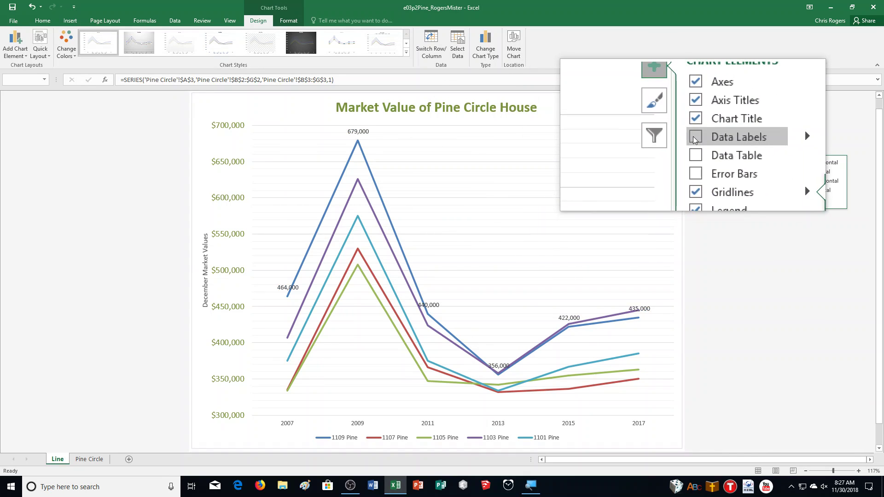
click(695, 138)
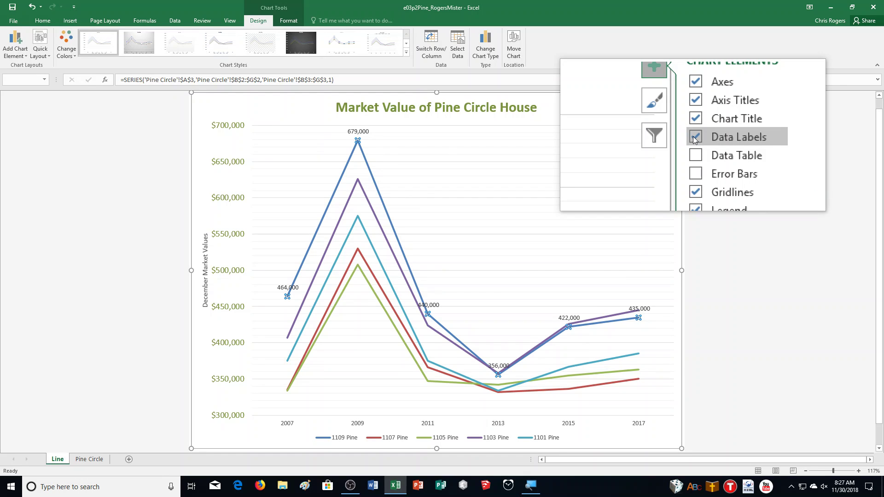
click(674, 101)
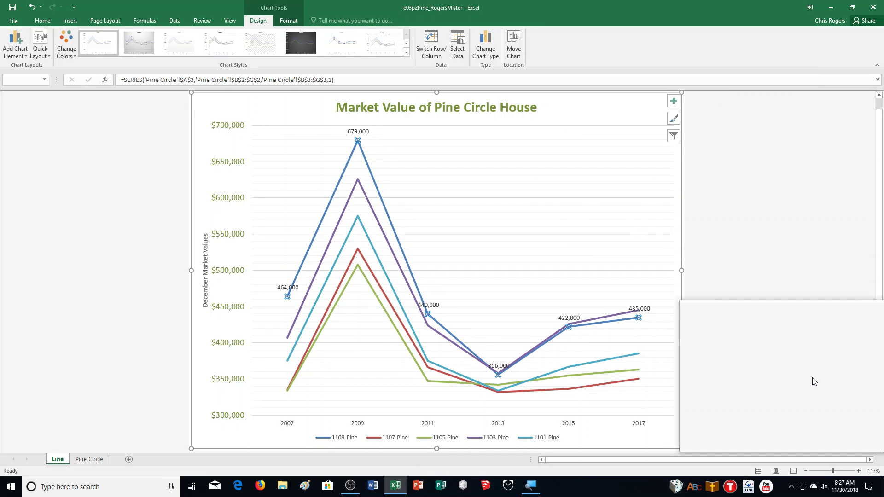
Set the font color of the 1109 Pine data labels to standard Blue
click(570, 319)
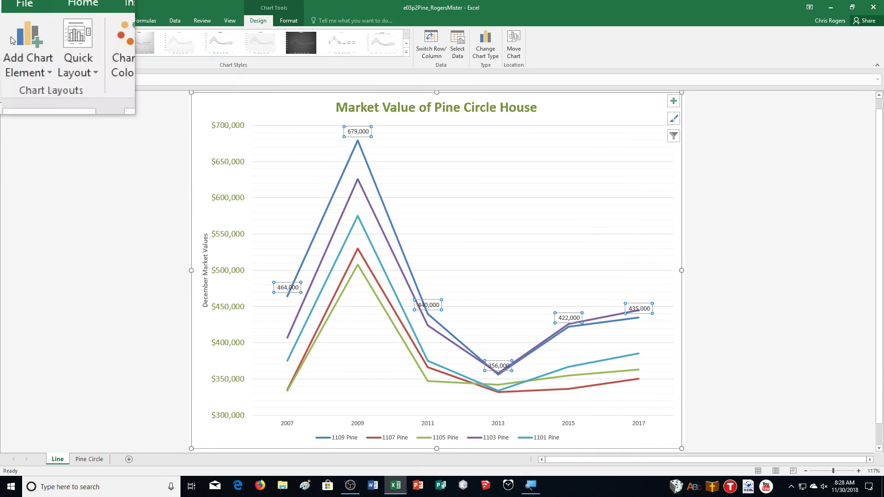
click(44, 21)
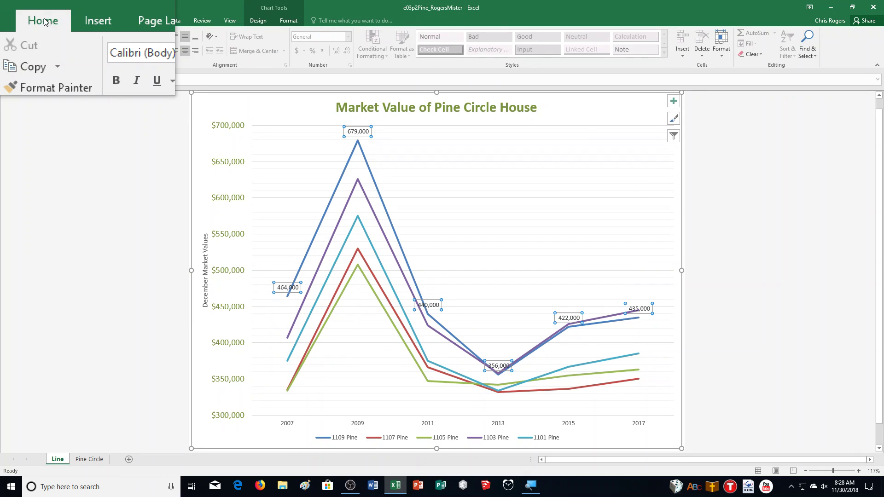
click(164, 54)
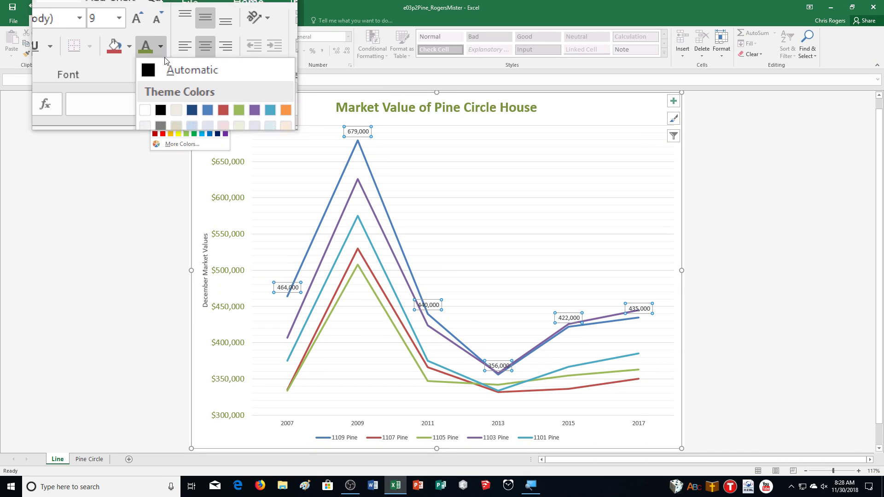
click(211, 134)
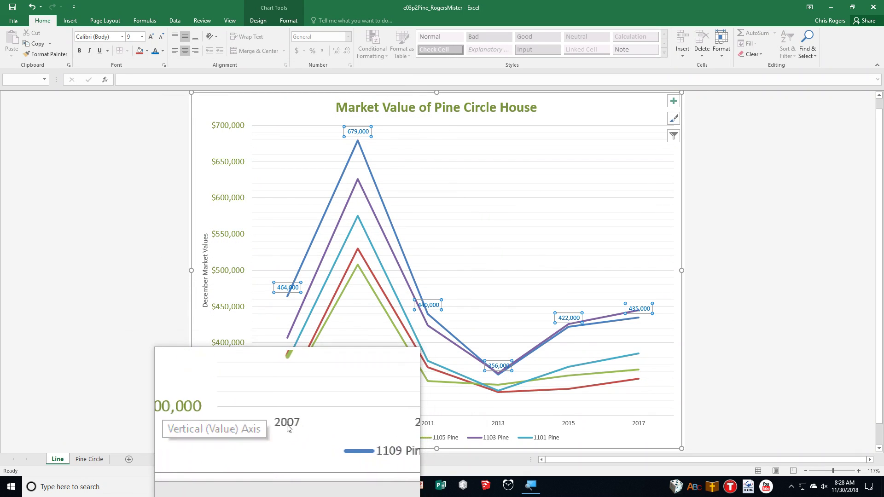
Format the horizontal axis year labels with font size 12 and the same olive green theme color as the title
click(287, 427)
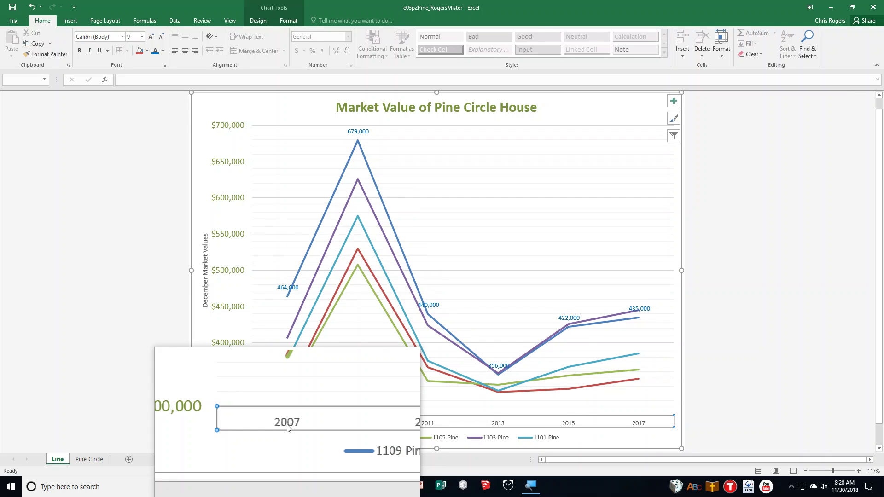
click(154, 37)
click(154, 37)
click(154, 38)
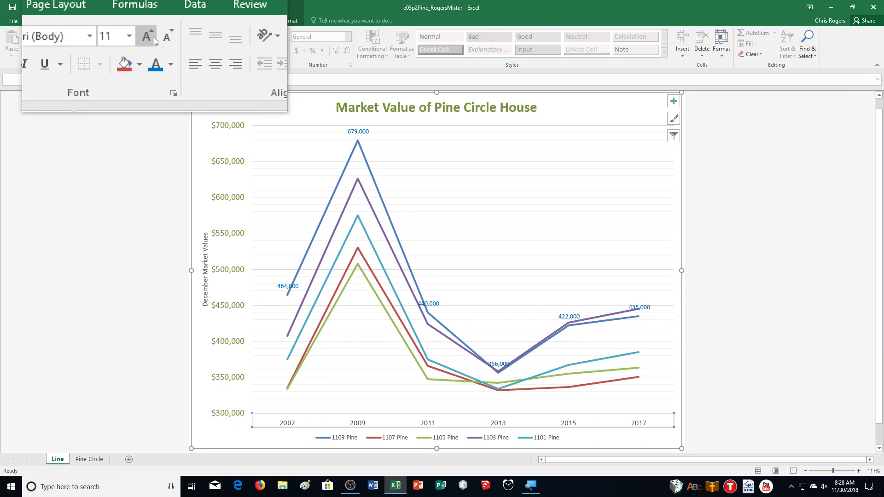
click(154, 38)
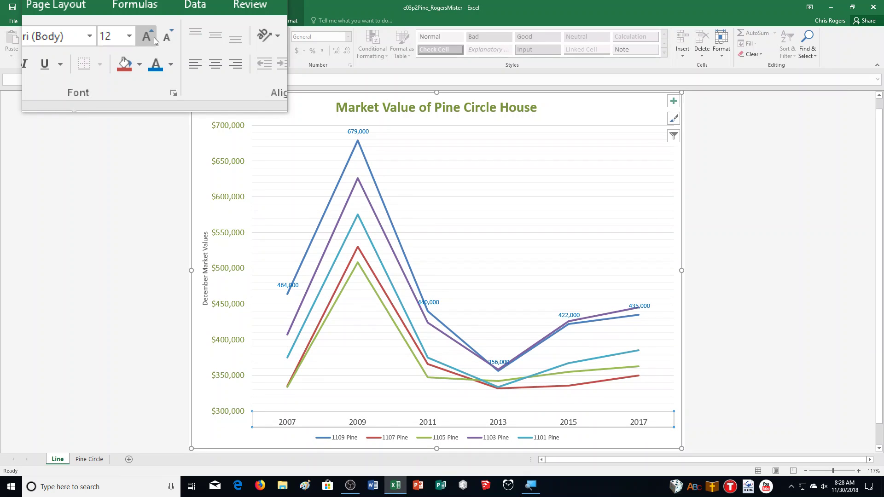
click(164, 51)
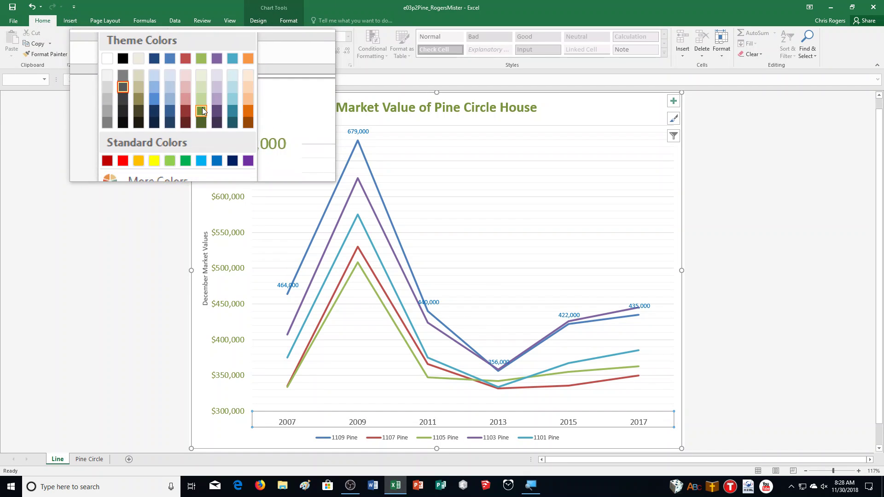
click(203, 110)
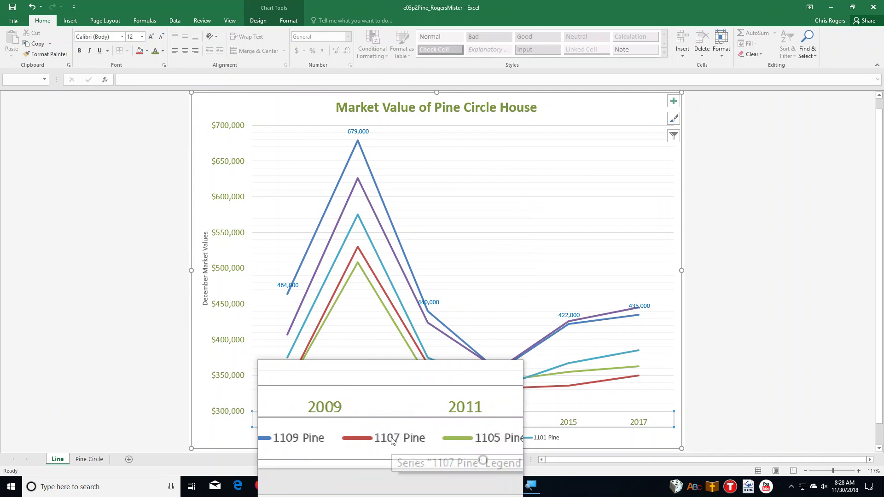
Set the legend position to Top in the legend formatting options
right_click(392, 441)
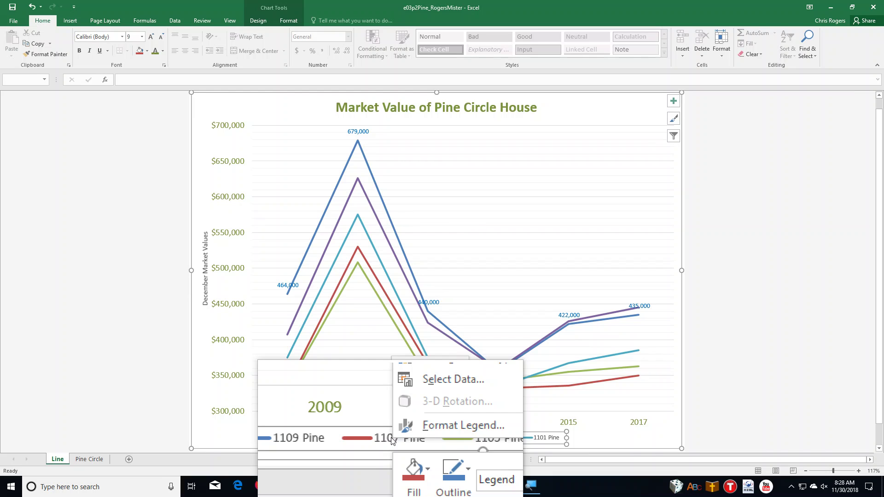
click(416, 429)
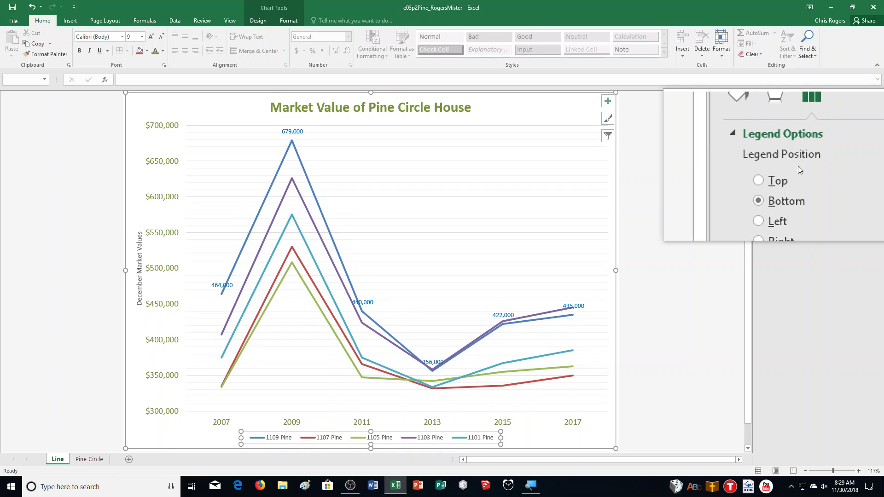
click(786, 176)
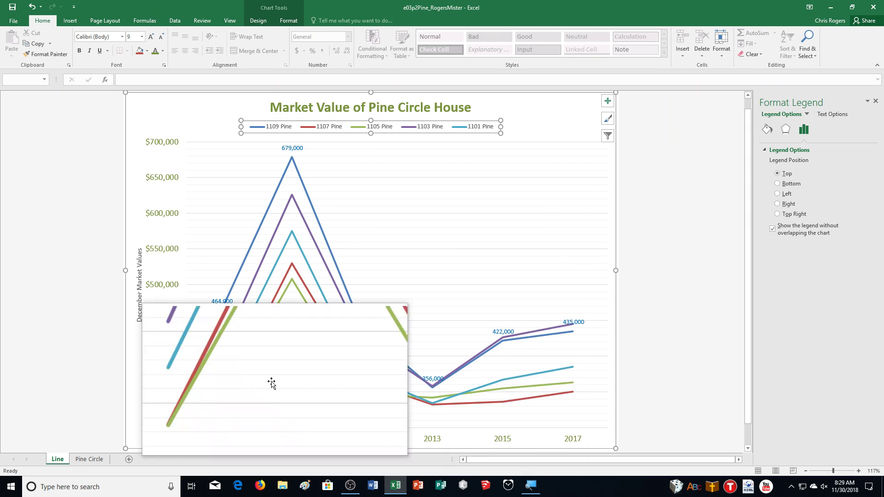
On the Pine Circle sheet, select the house labels A2:A7 together with the 2017 and SqFt columns in G2:H7
click(89, 461)
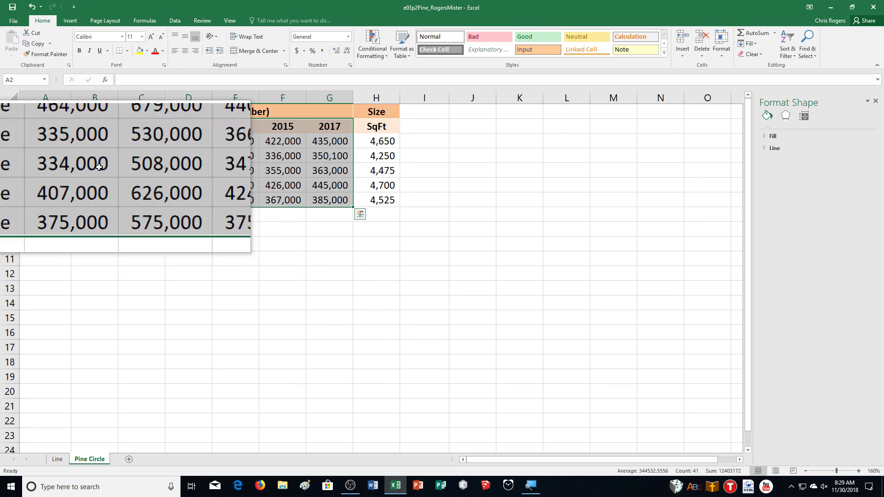
drag(53, 130, 45, 200)
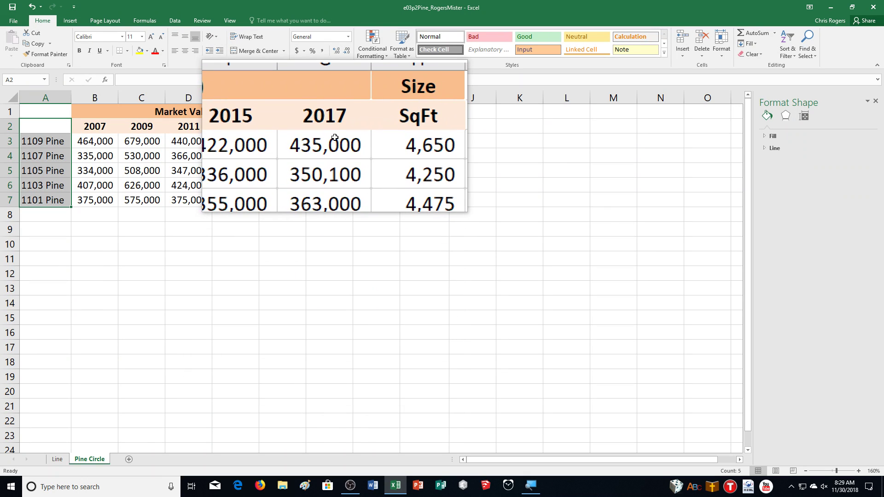
click(338, 127)
drag(337, 127, 376, 200)
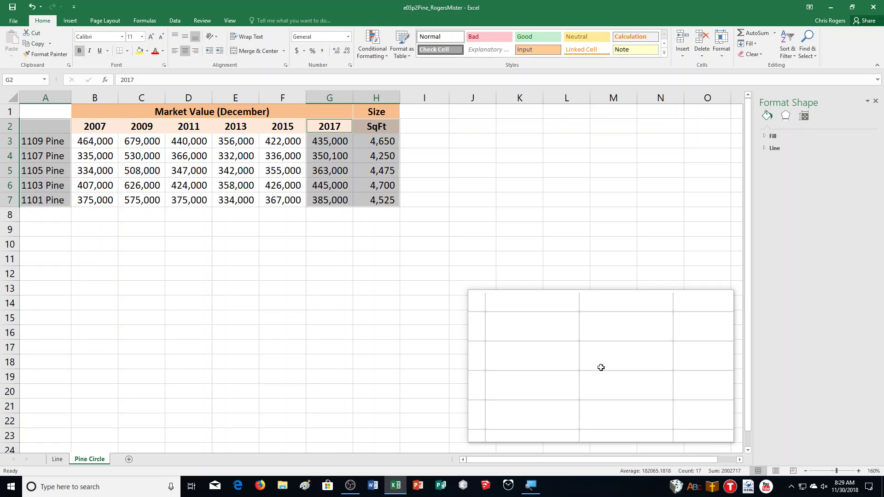
key(Delete)
key(super+plus)
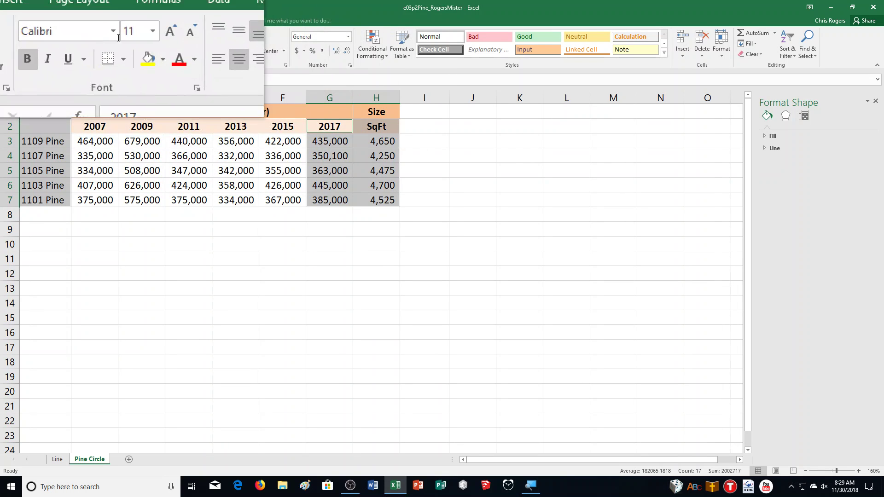
Close Magnifier and insert a Clustered Column - Line on Secondary Axis combo chart from the selected ranges
click(68, 22)
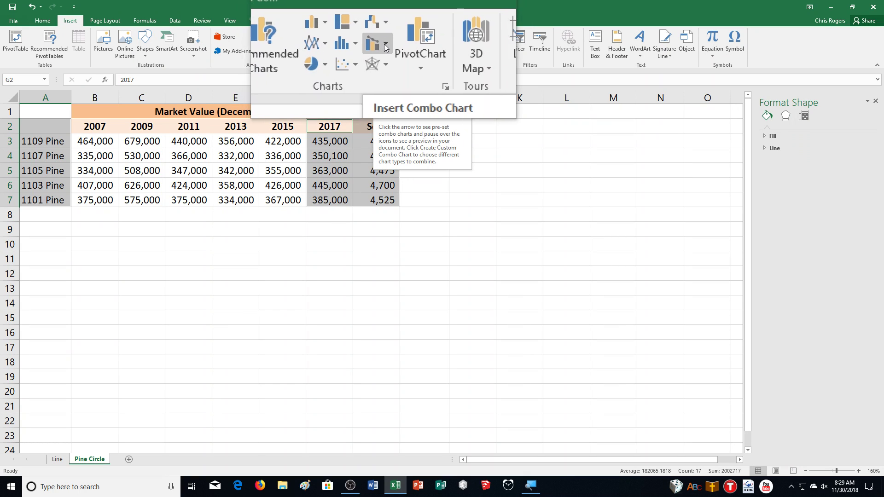
click(385, 46)
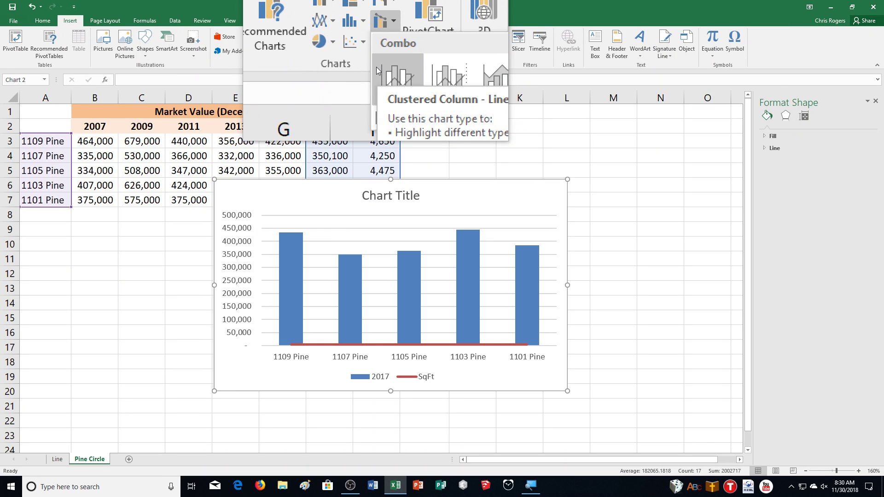
mouse_move(539, 494)
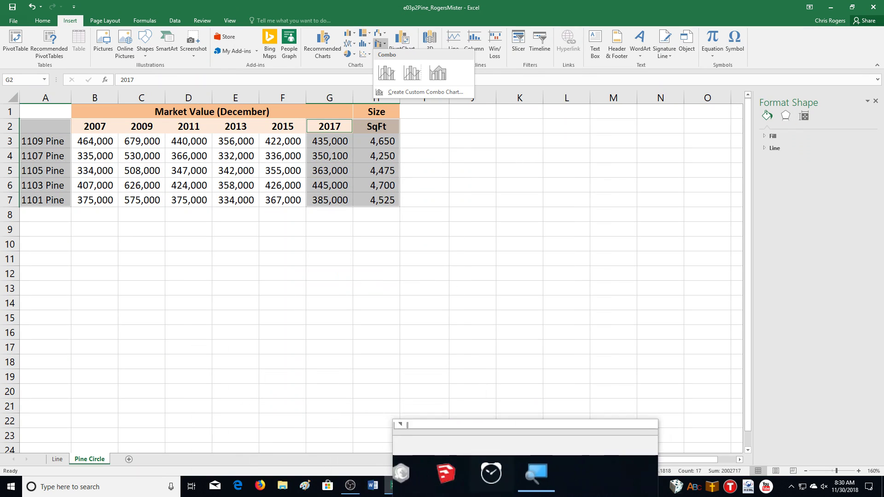
click(524, 479)
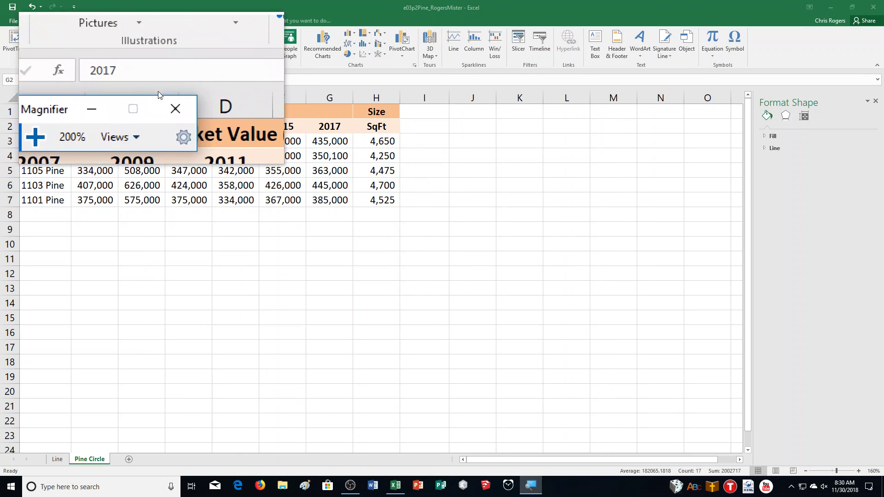
click(164, 100)
click(380, 44)
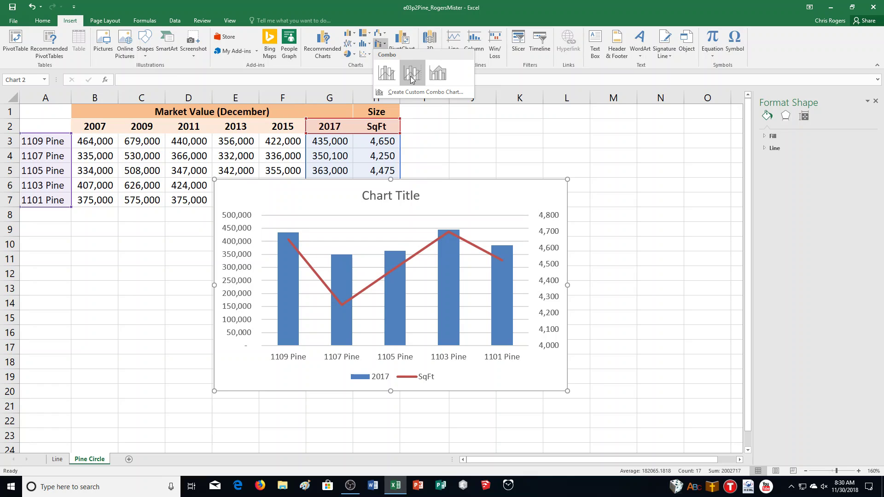
click(412, 74)
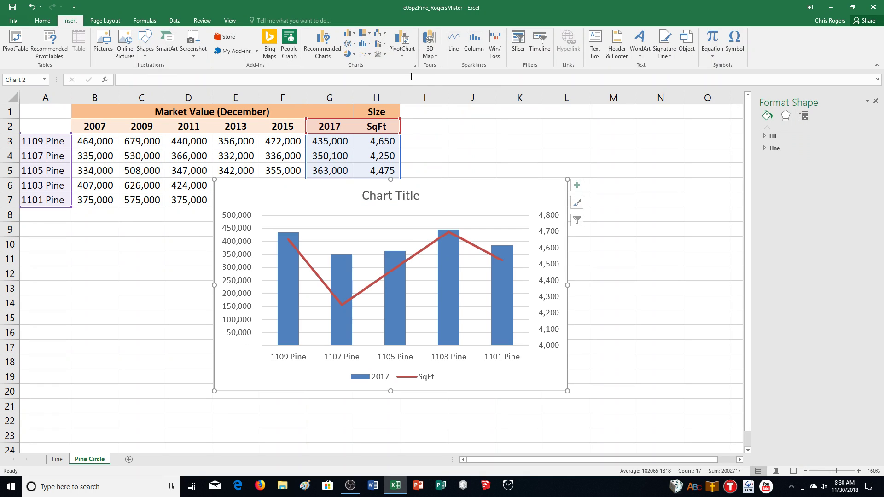
Find the Windows Magnifier through a system search and launch it
click(139, 495)
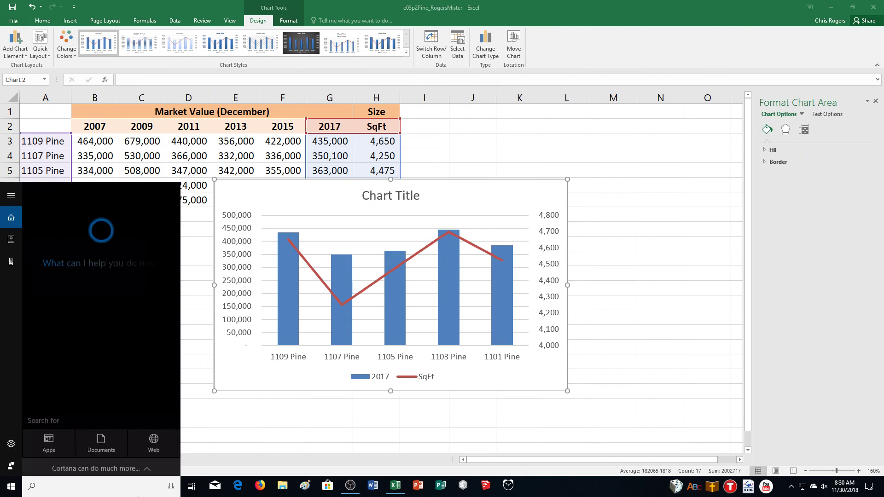
text(magni)
key(Return)
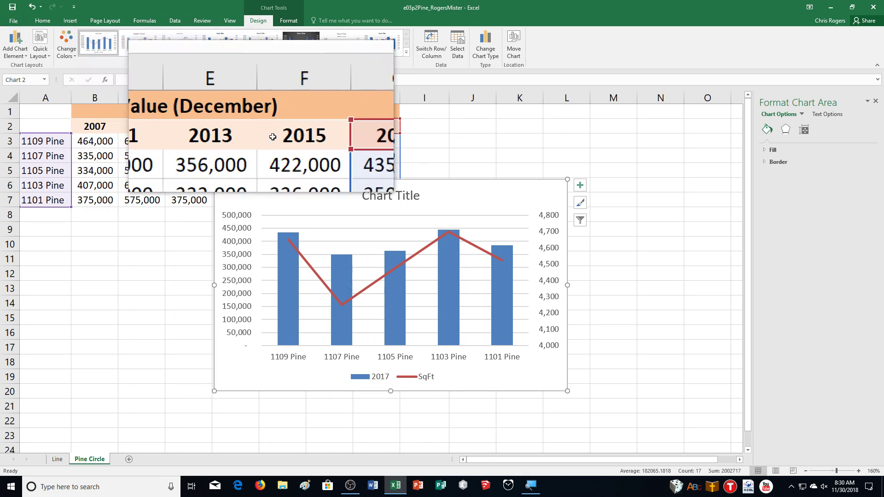
Move the combo chart so it starts at cell A10 and resize it to fill A10:H25
drag(252, 193, 20, 242)
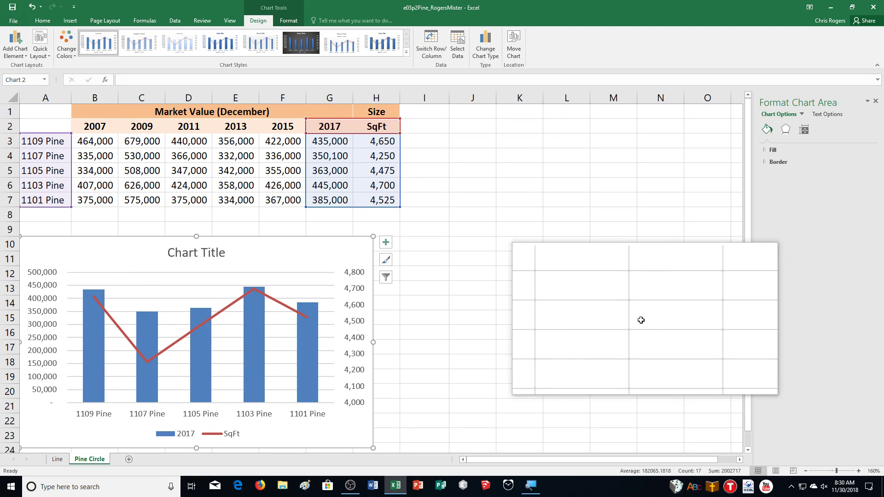
scroll(635, 320, down, 1)
drag(509, 380, 399, 426)
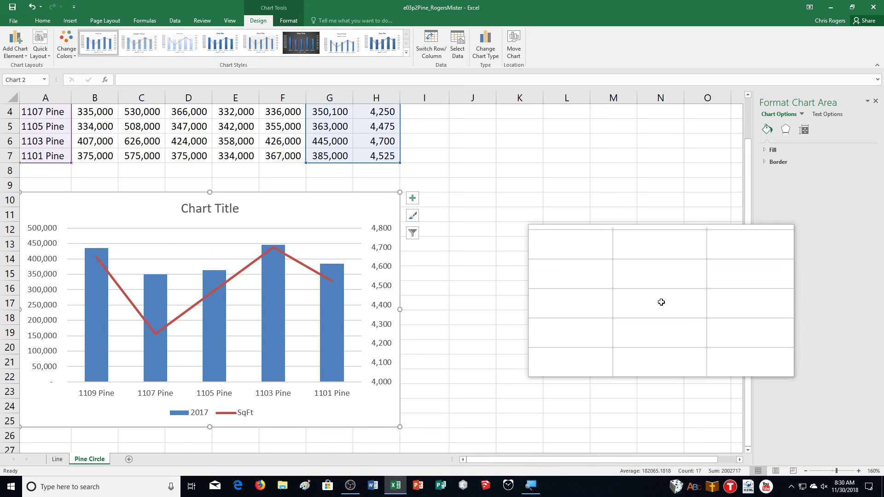
Replace the combo chart's title with "2017 Market Value and Square Footage"
click(198, 208)
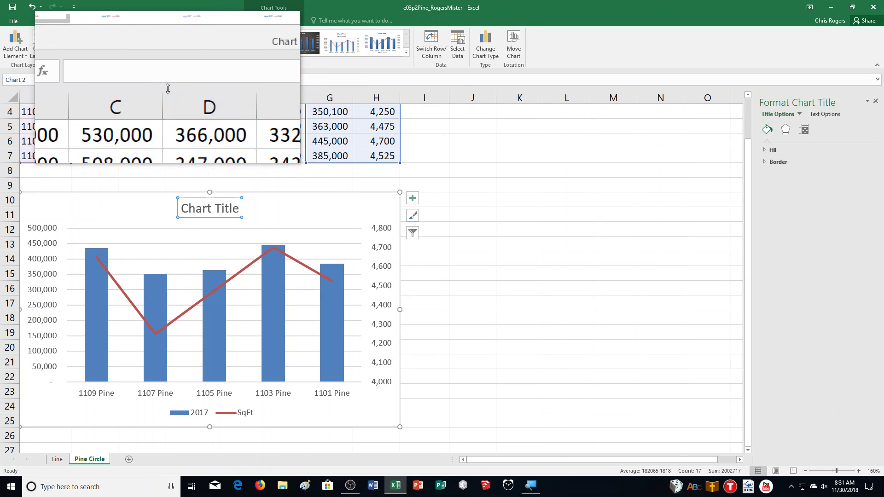
text(2)
text(017 Market Va)
text(lue)
key(BackSpace)
text(ue and Sq)
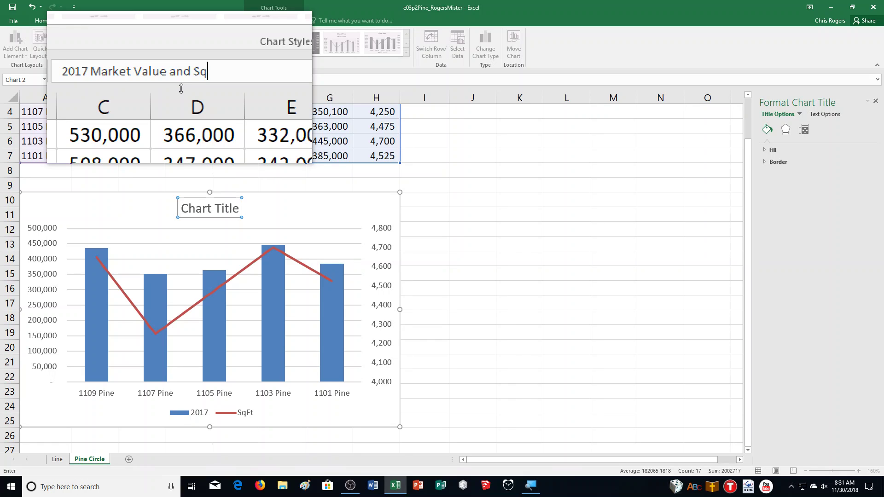
text(uare Footage)
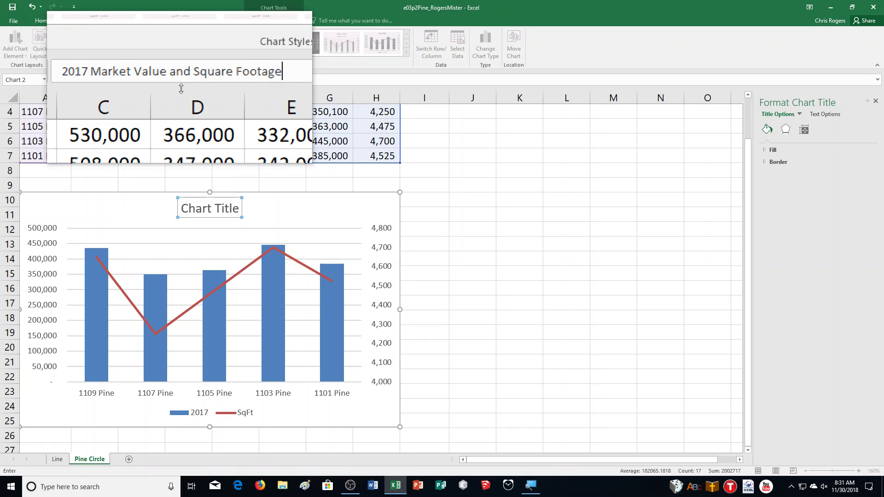
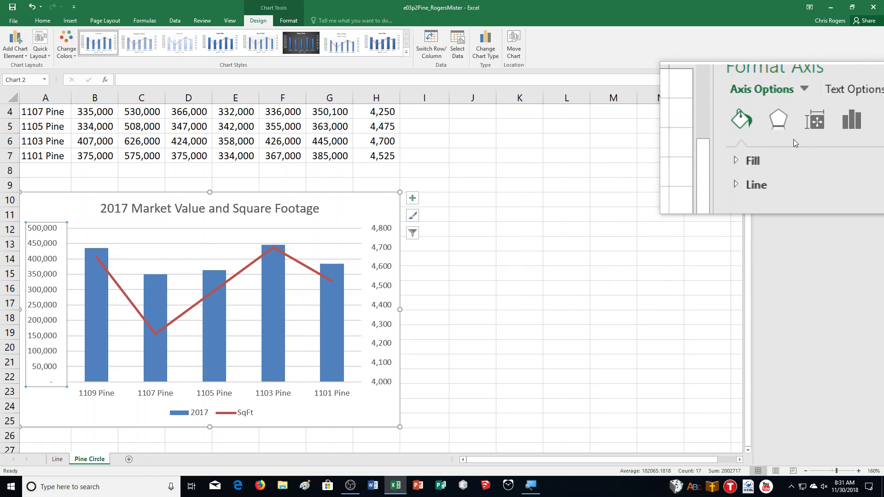
Set the number category of the combo chart's primary vertical axis to Currency
click(787, 123)
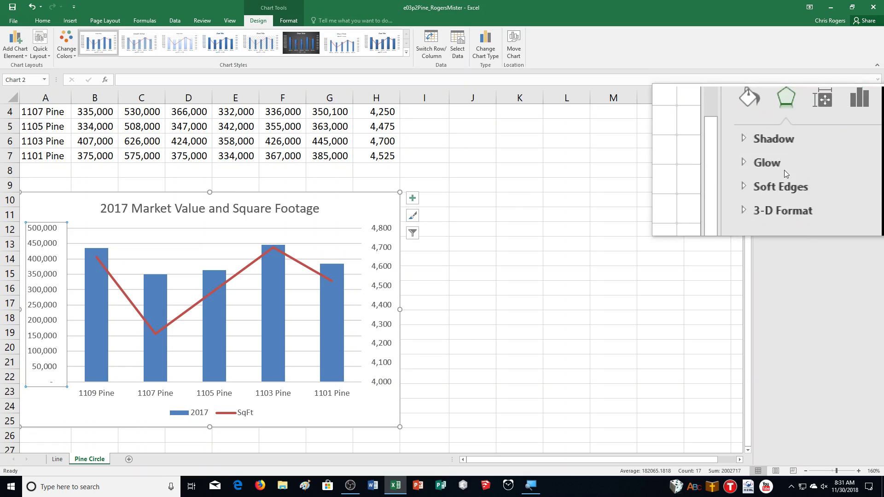
click(804, 124)
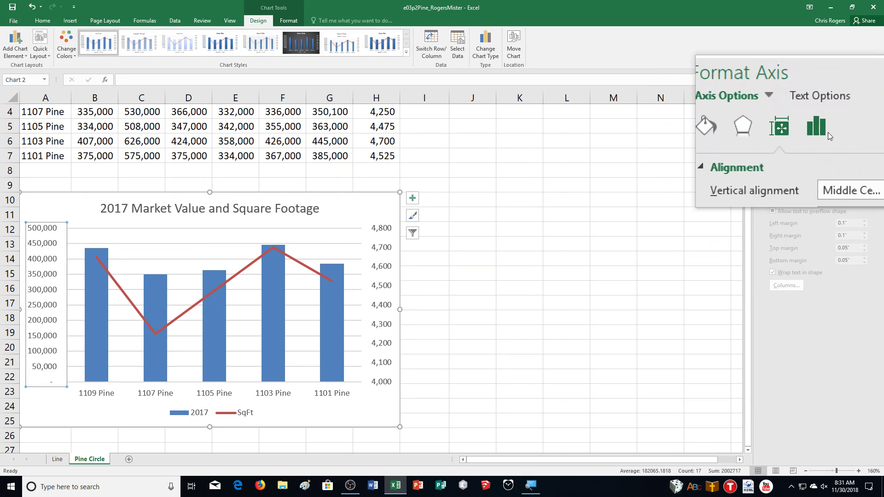
click(828, 132)
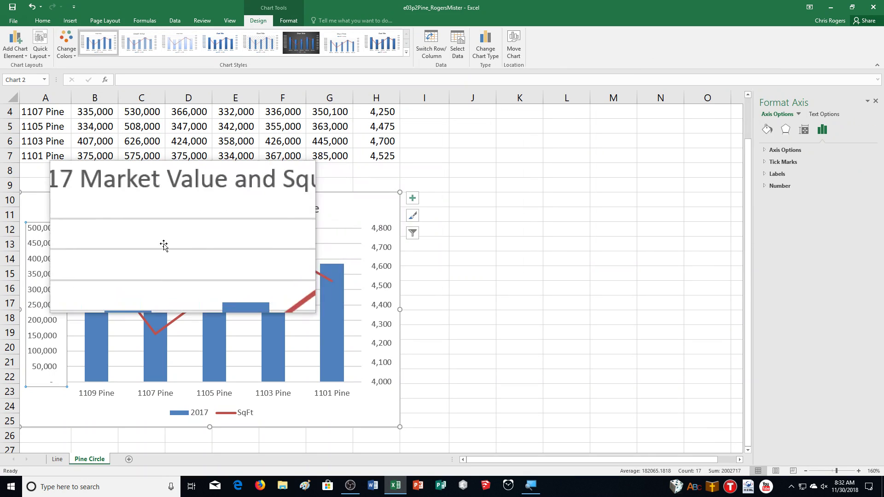
click(778, 187)
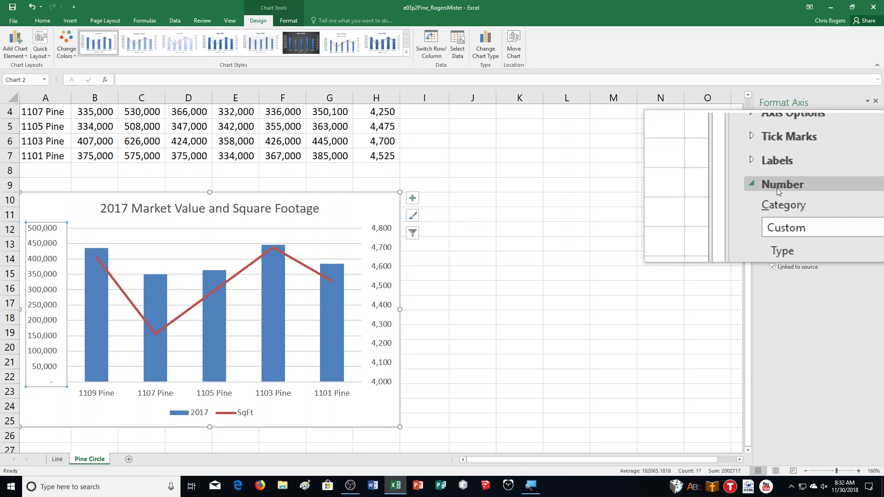
click(820, 211)
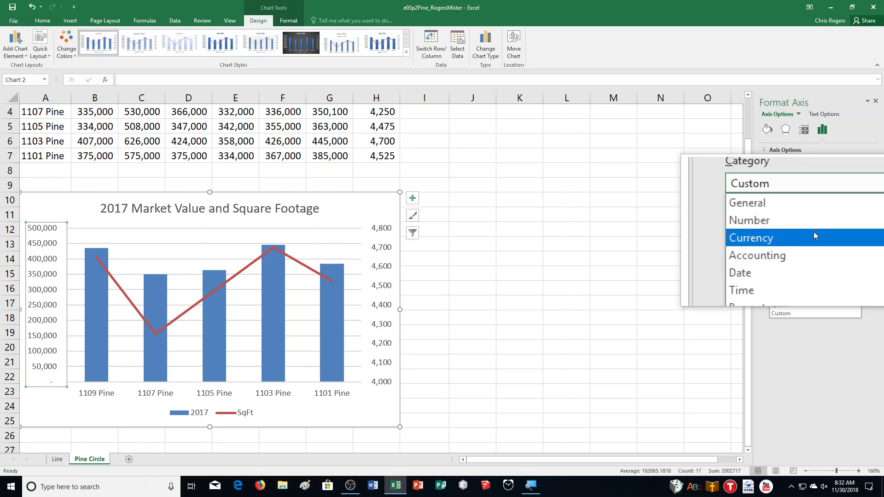
click(814, 235)
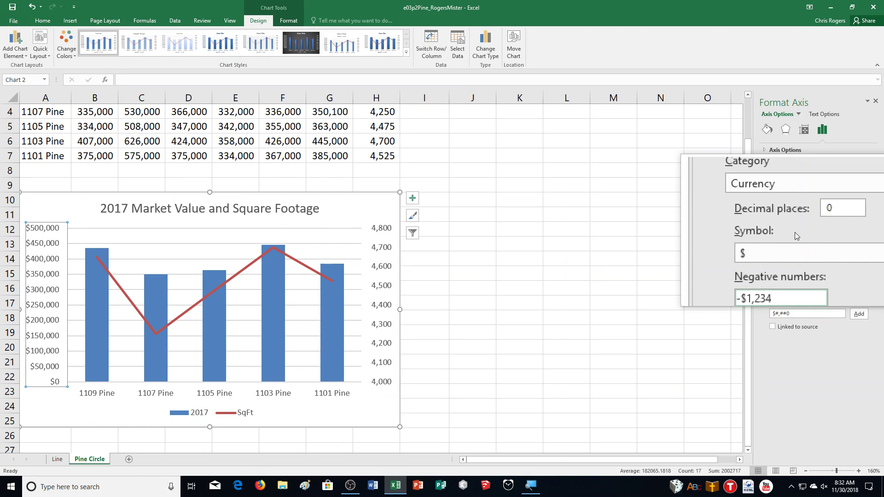
Add a secondary vertical axis title reading "Square Footage" and close the axis title formatting options
click(412, 199)
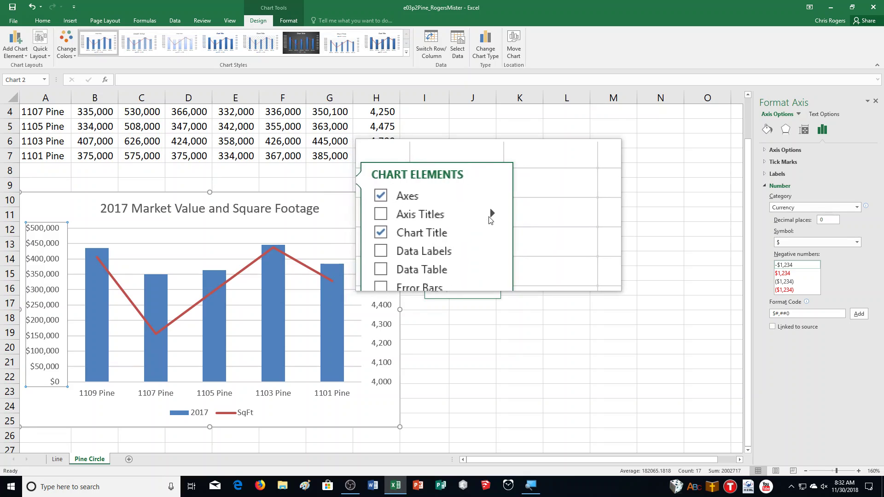
click(491, 215)
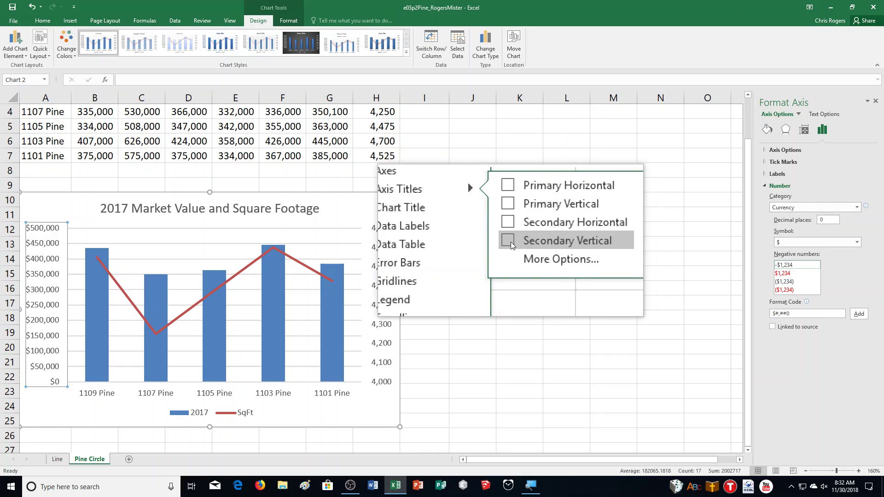
click(508, 241)
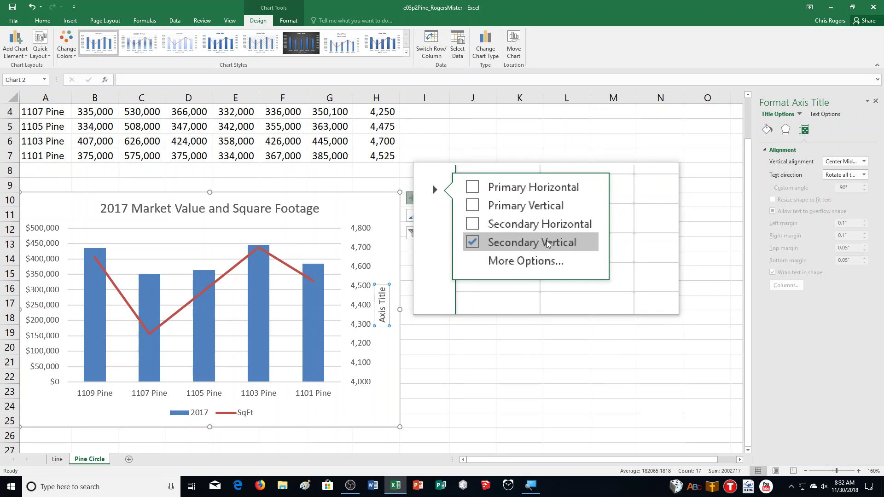
text(Square )
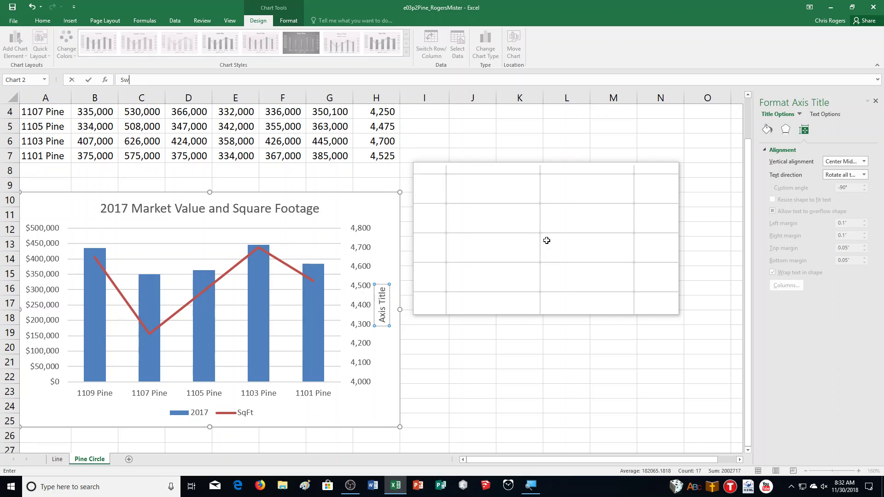
text(Footage)
key(Return)
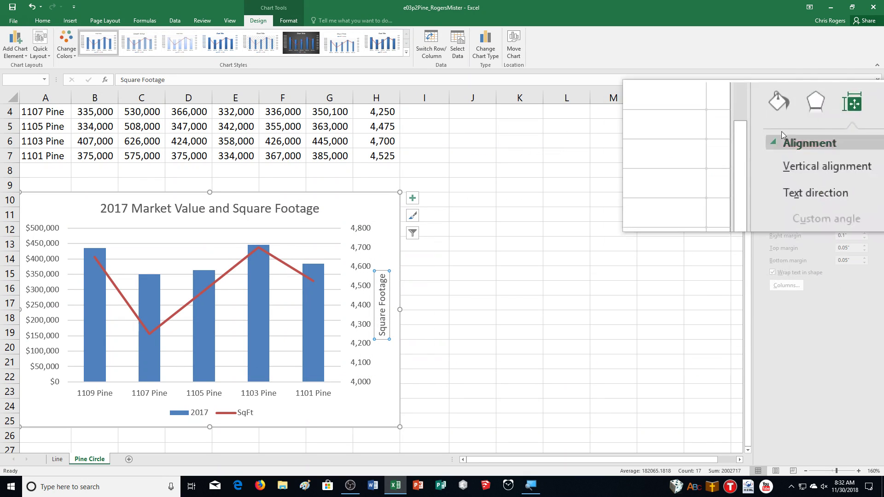
drag(816, 100, 865, 109)
click(865, 109)
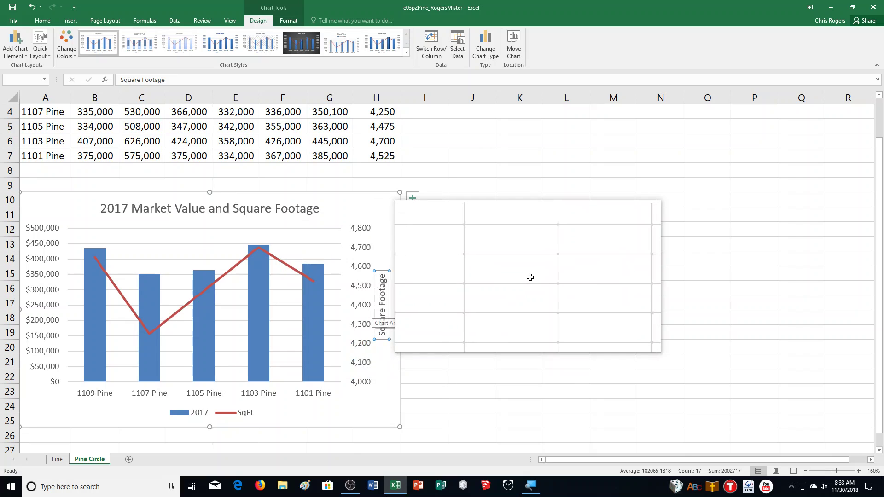
Insert column sparklines in I3:I7 based on the market values in B3:G7
scroll(529, 276, up, 1)
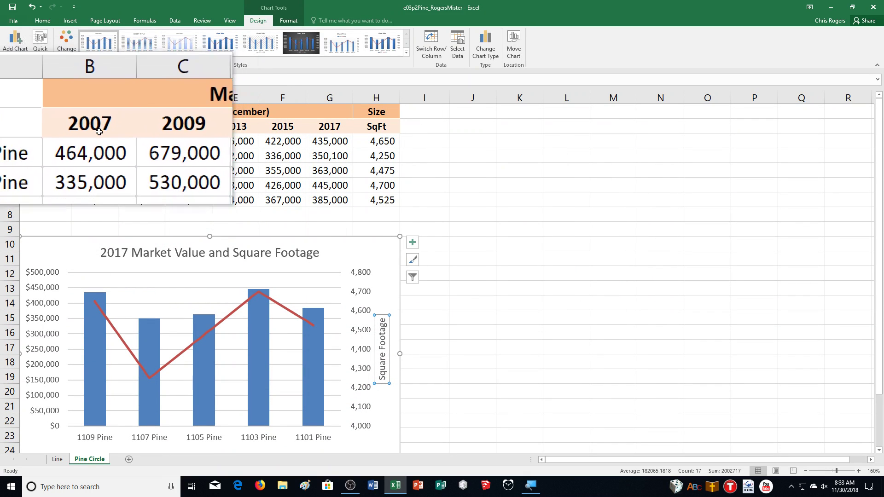
drag(109, 143, 318, 203)
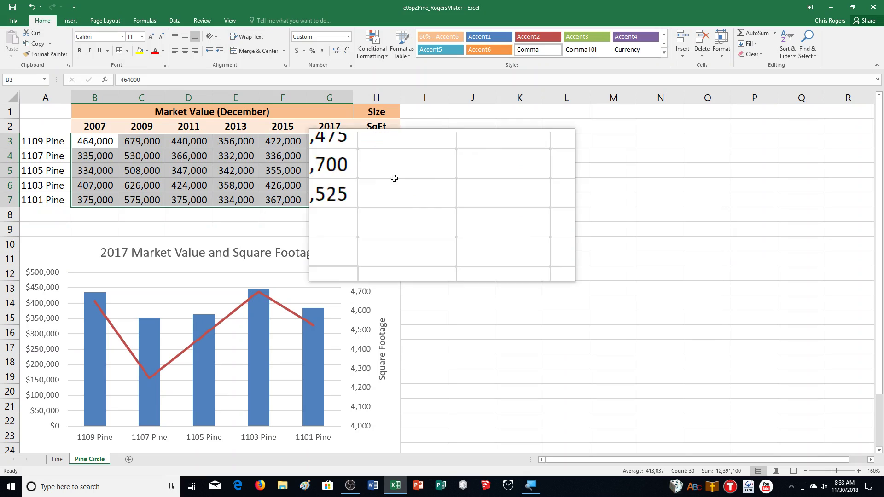
click(62, 21)
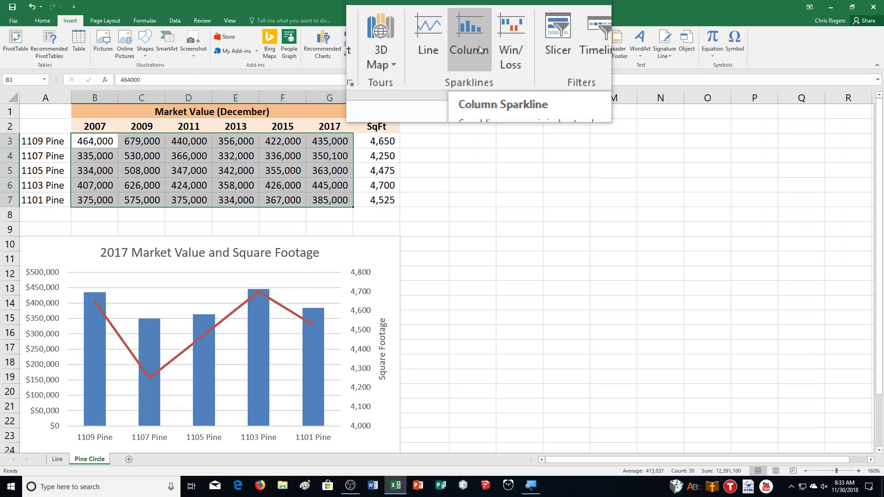
click(479, 46)
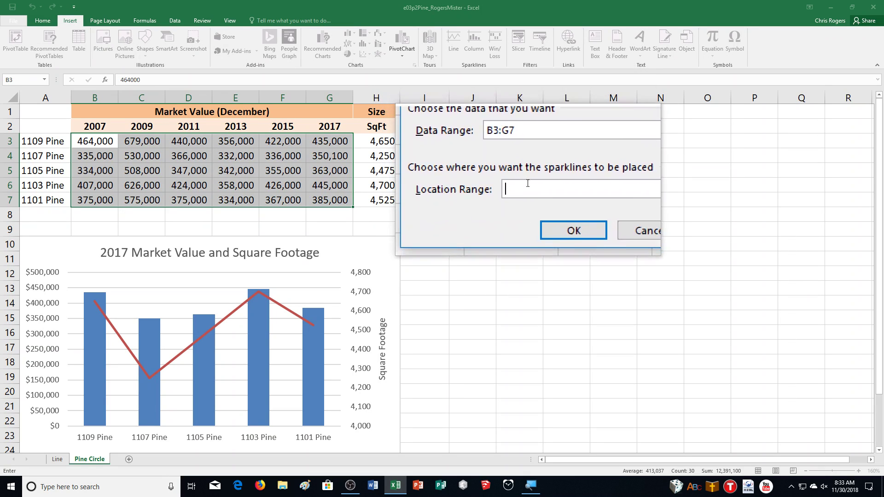
text(I3:)
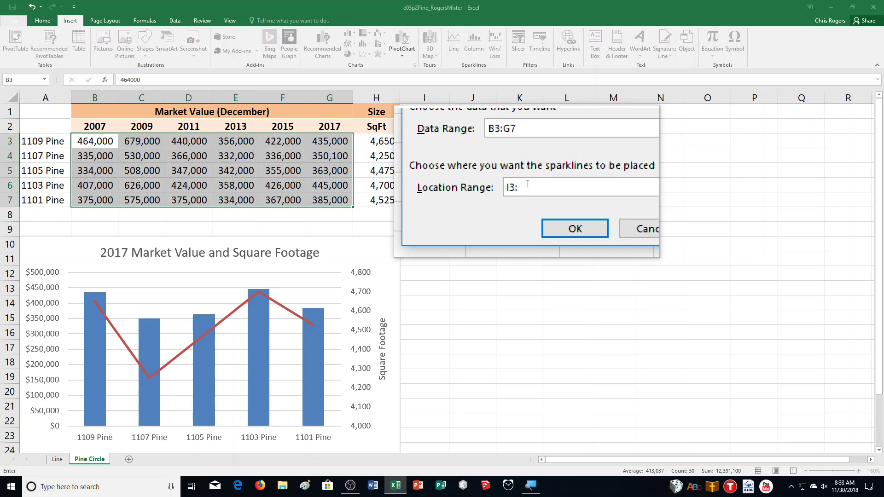
text(I7)
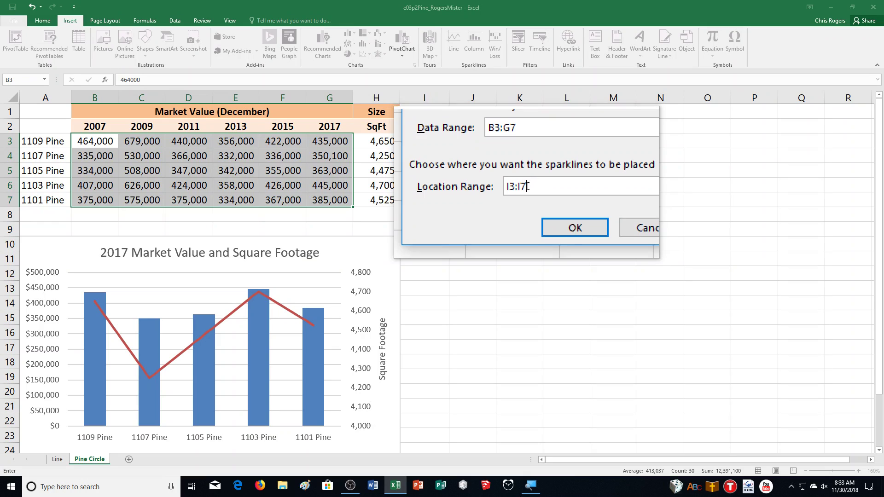
click(553, 204)
drag(549, 208, 651, 269)
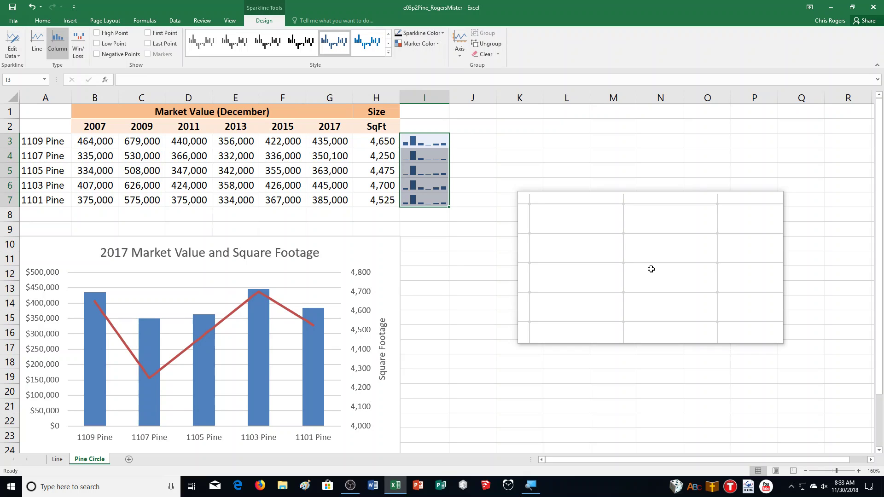
Close the screen magnifier and apply the orange style from the second row of the style gallery to the sparklines
drag(651, 269, 534, 494)
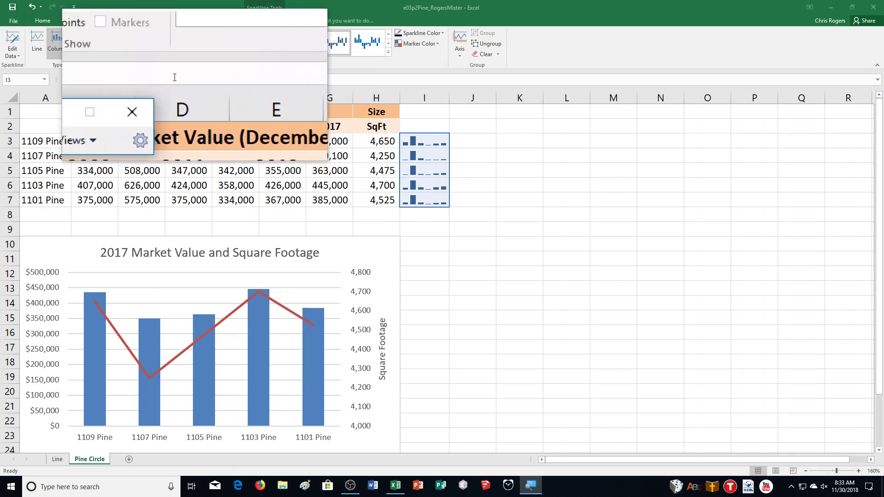
click(161, 98)
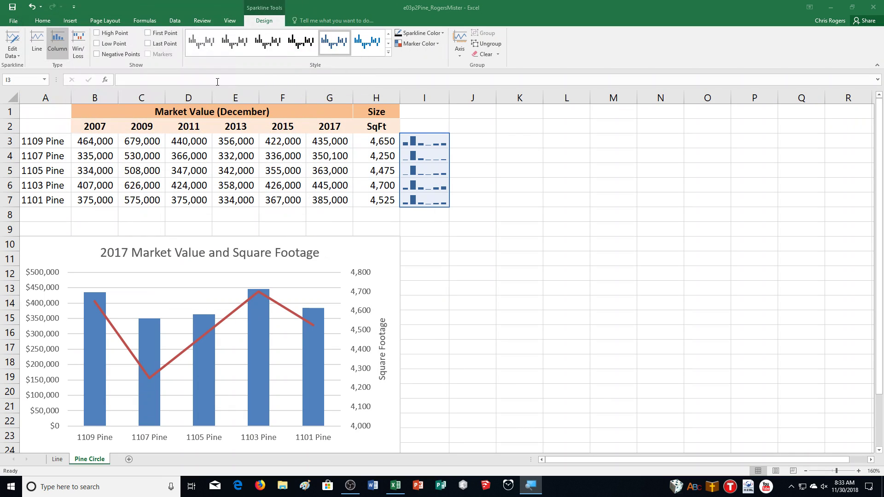
click(389, 52)
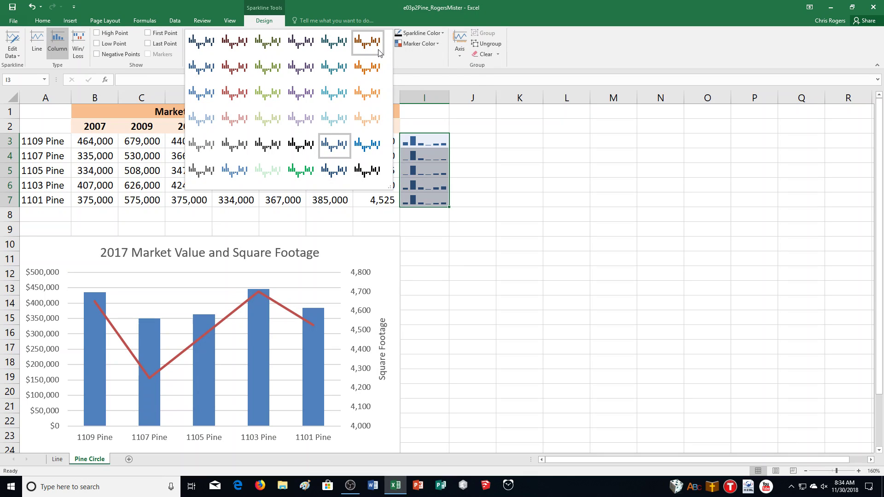
click(377, 75)
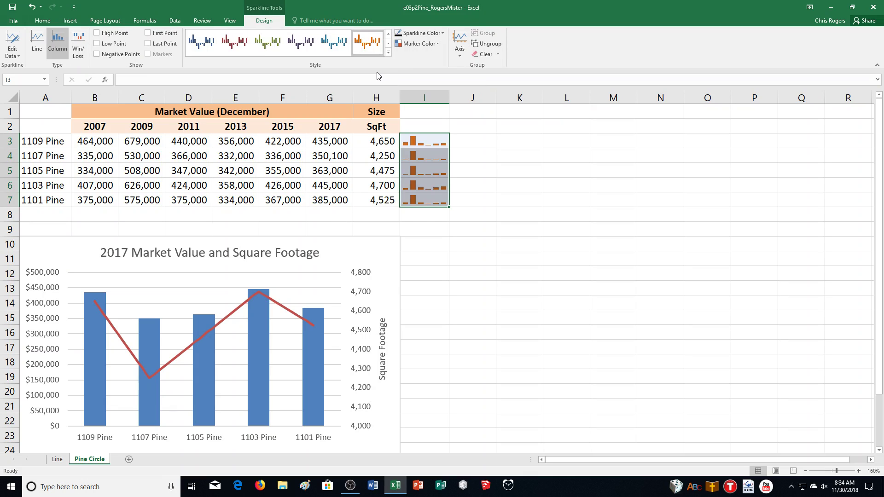
Restart the Windows Magnifier and show the Last Point marker on the column sparklines
click(118, 493)
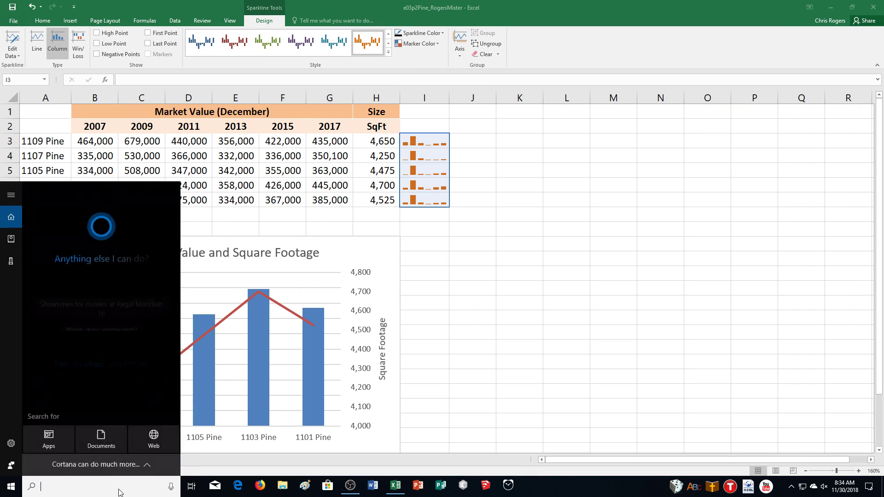
text(magn)
key(Return)
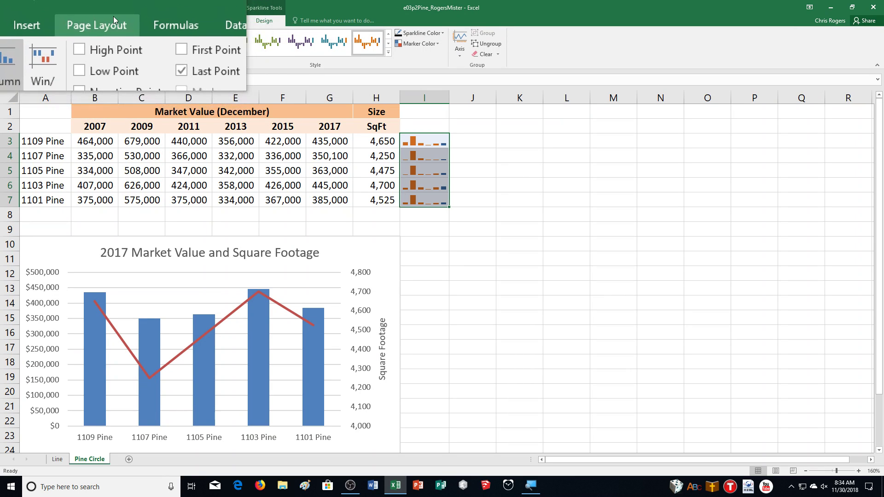
Add a custom footer to the Pine Circle sheet with the author's name left, the sheet name code centered, and the file name code right
click(114, 19)
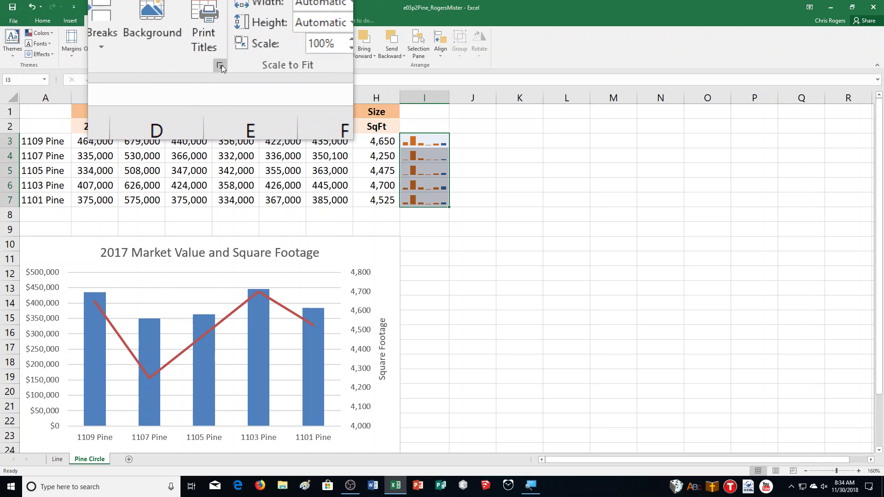
click(221, 66)
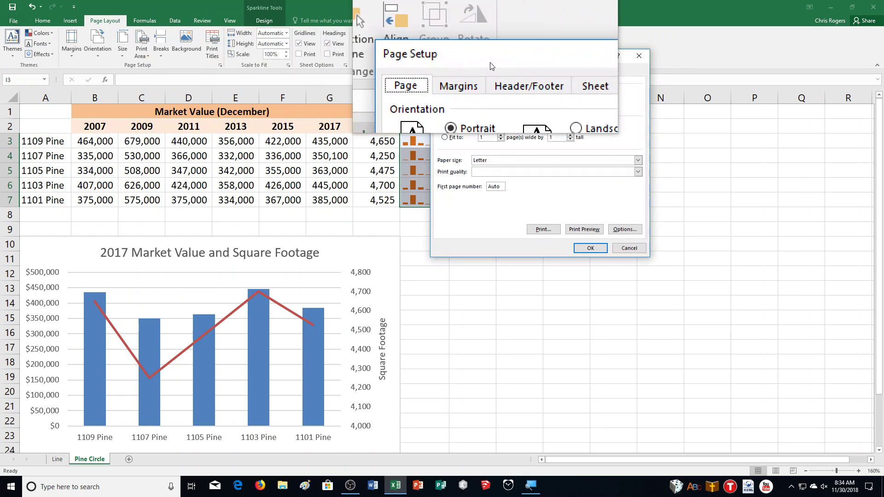
click(506, 72)
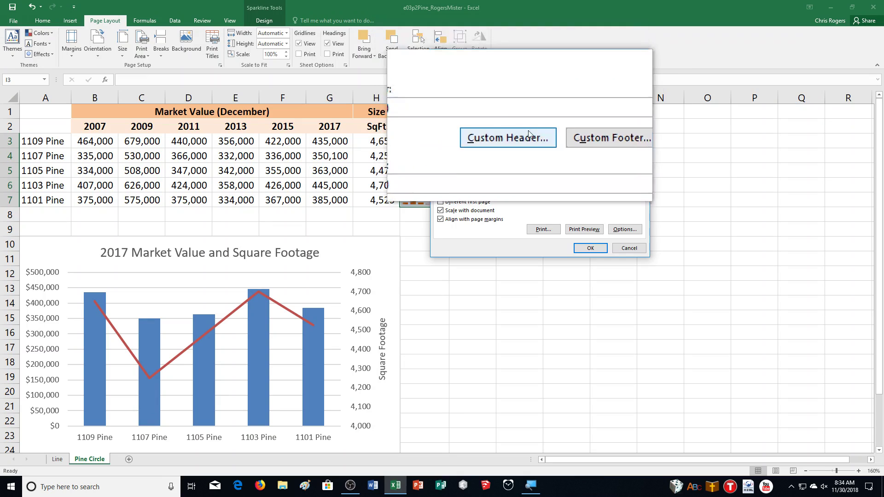
click(555, 134)
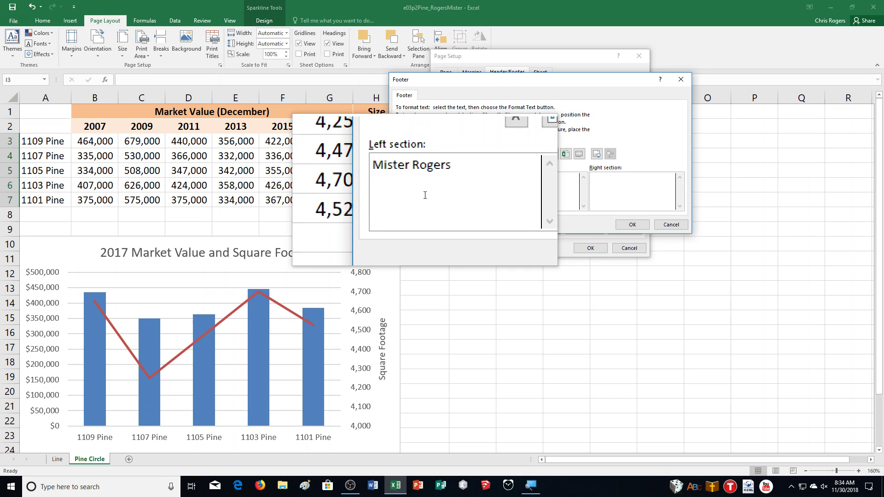
click(530, 194)
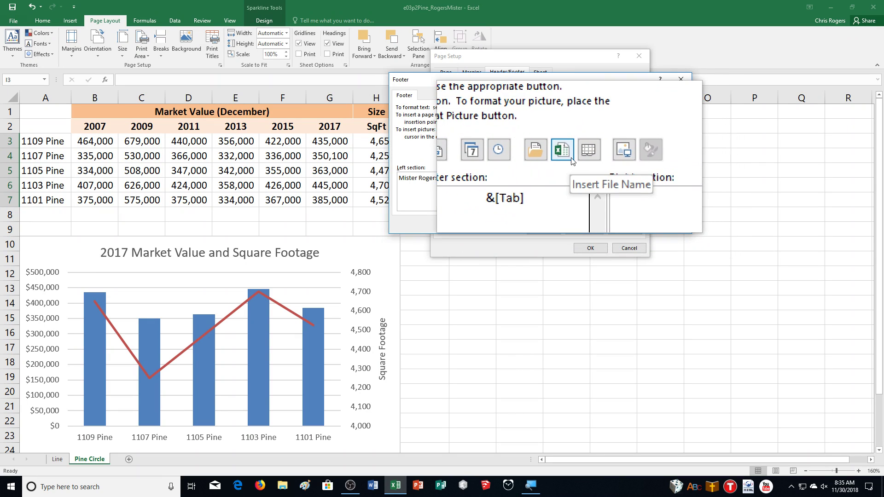
click(570, 160)
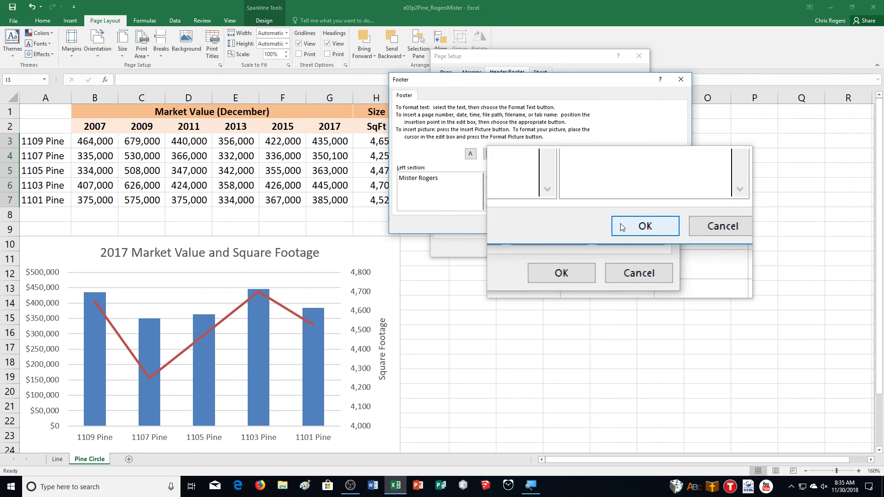
click(620, 223)
click(581, 247)
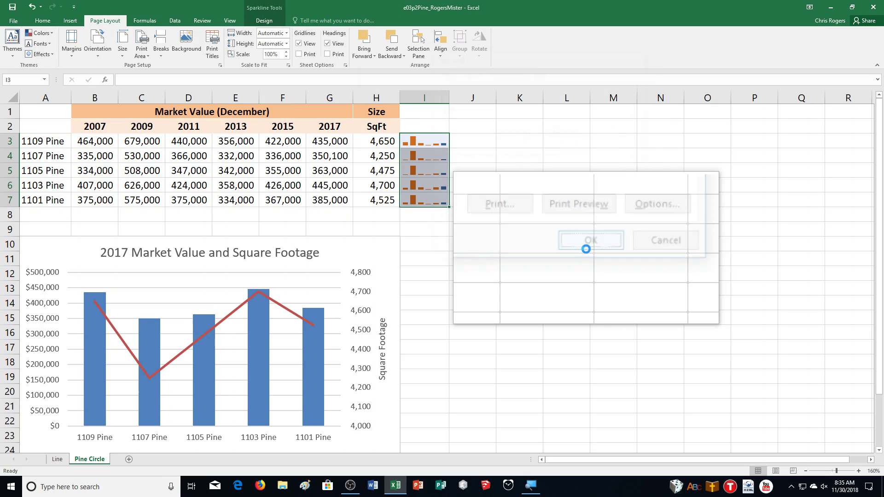
Add a custom footer to the Line chart sheet with the author's name left and the sheet name code centered, and return to Pine Circle
click(56, 460)
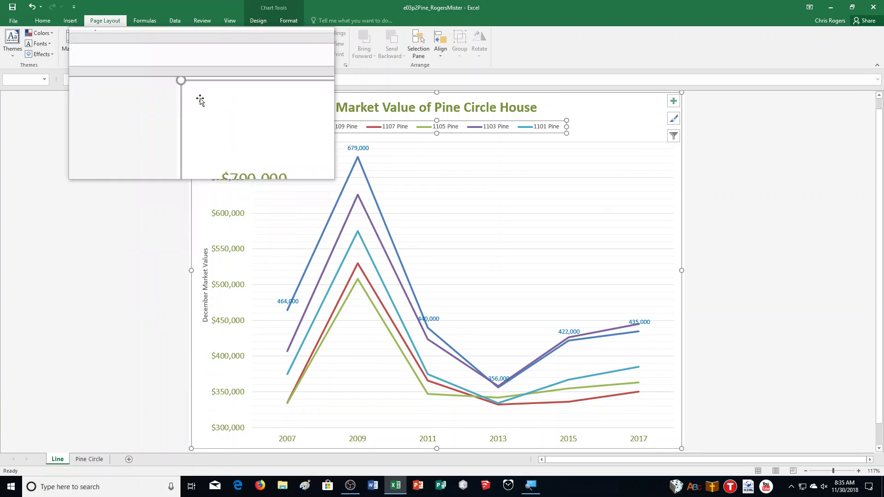
click(215, 65)
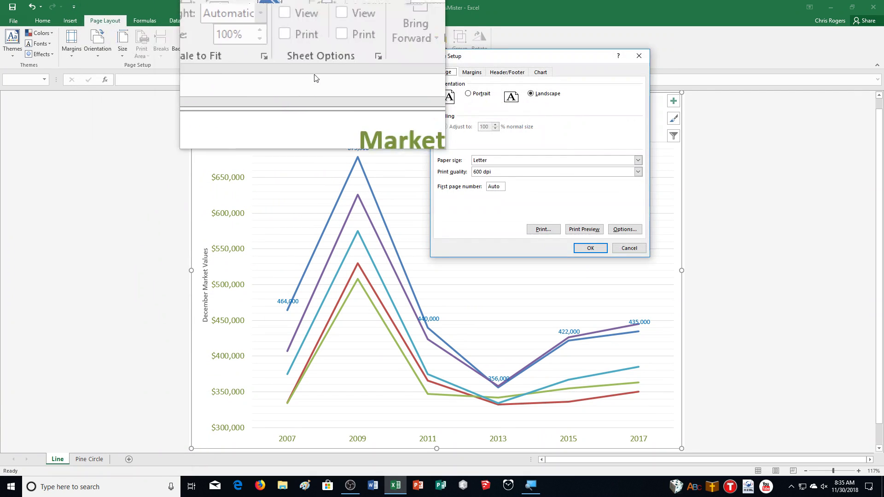
click(507, 73)
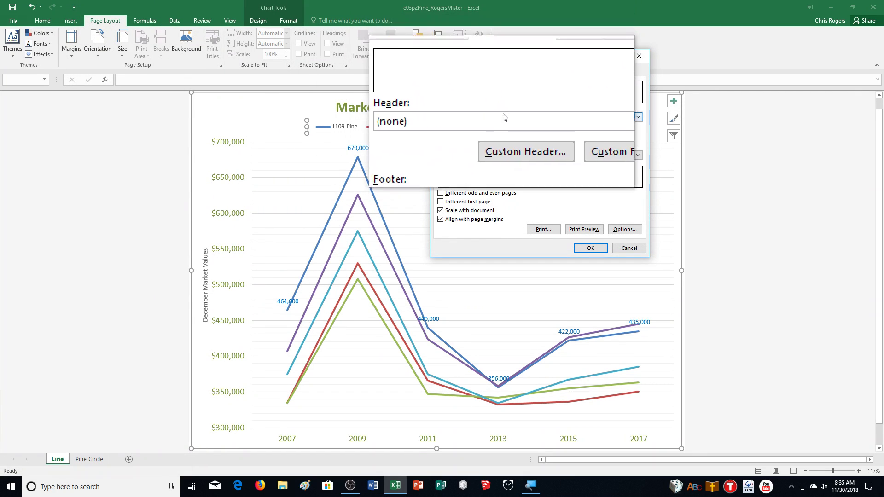
click(567, 133)
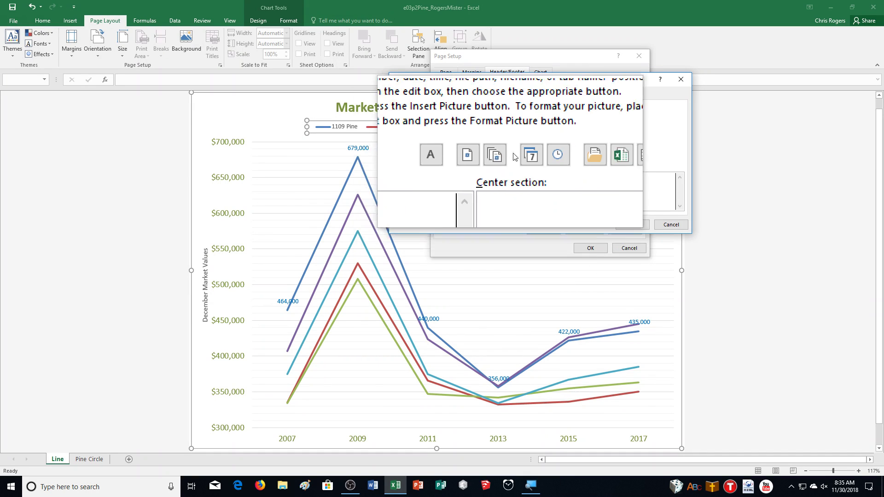
click(530, 189)
click(579, 154)
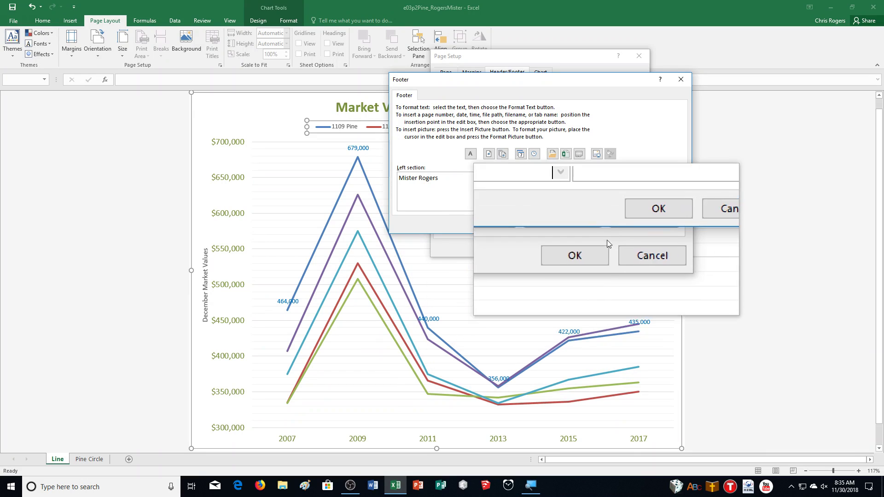
click(633, 224)
click(590, 249)
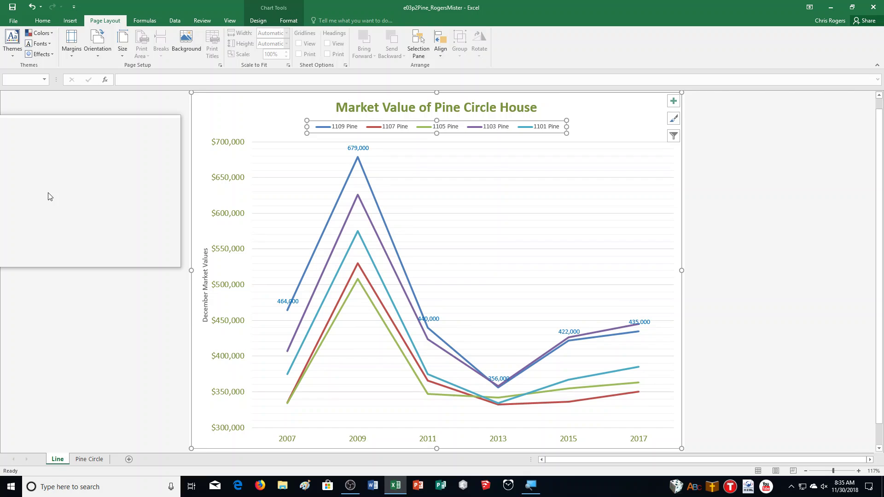
click(76, 457)
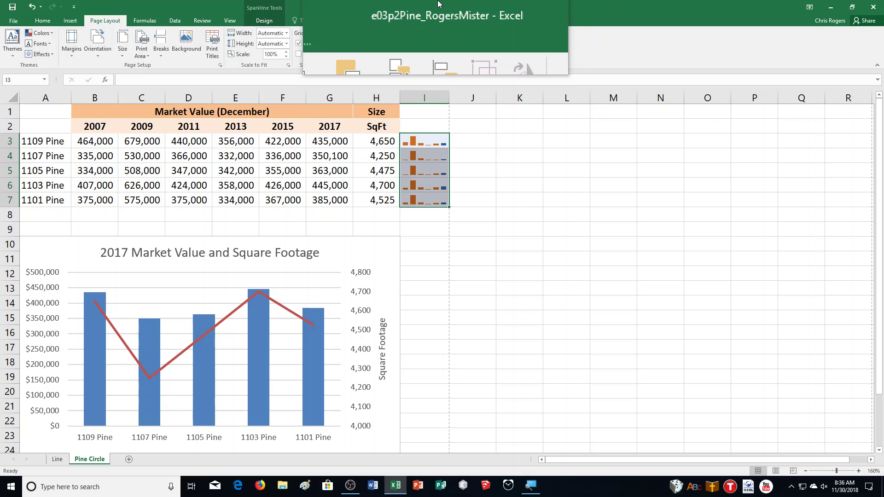
click(791, 486)
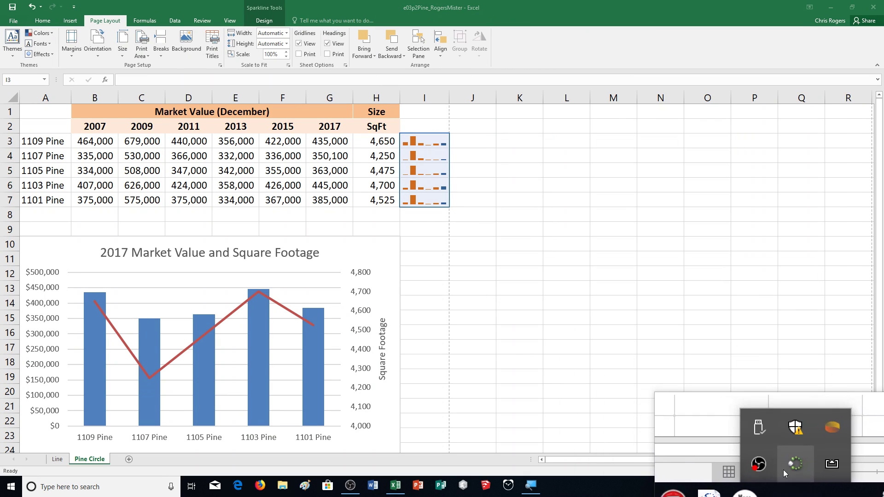